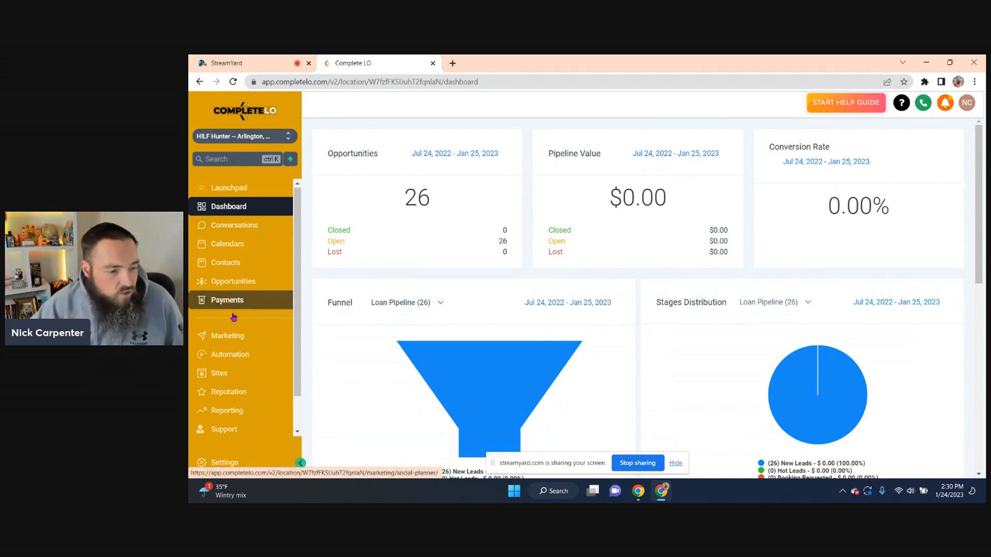
scroll(217, 361, "down", 2)
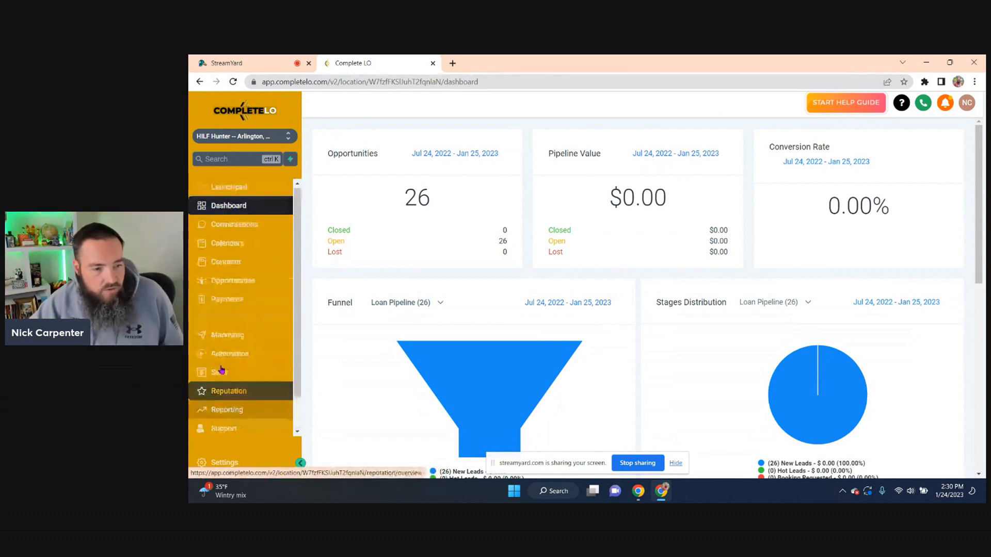
left_click(245, 321)
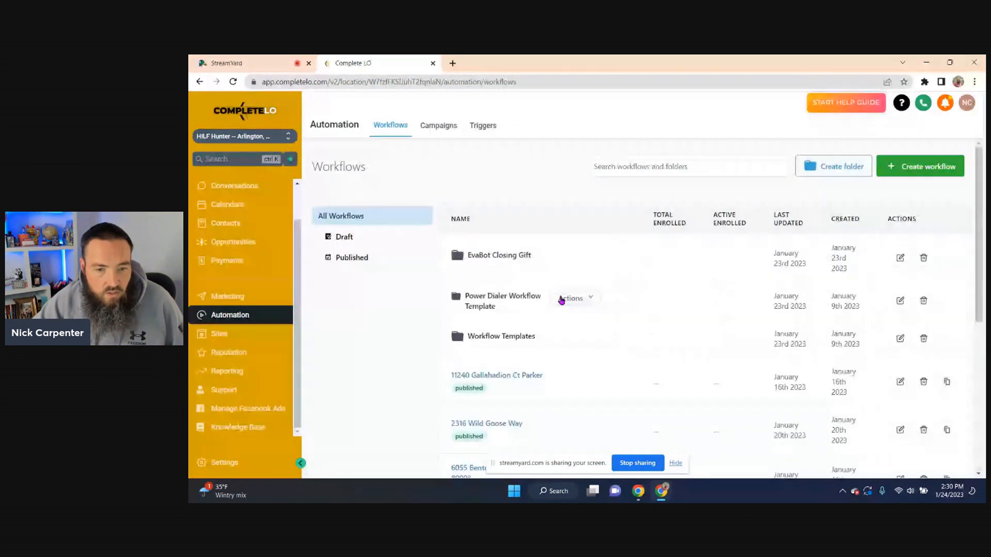
scroll(566, 298, "down", 5)
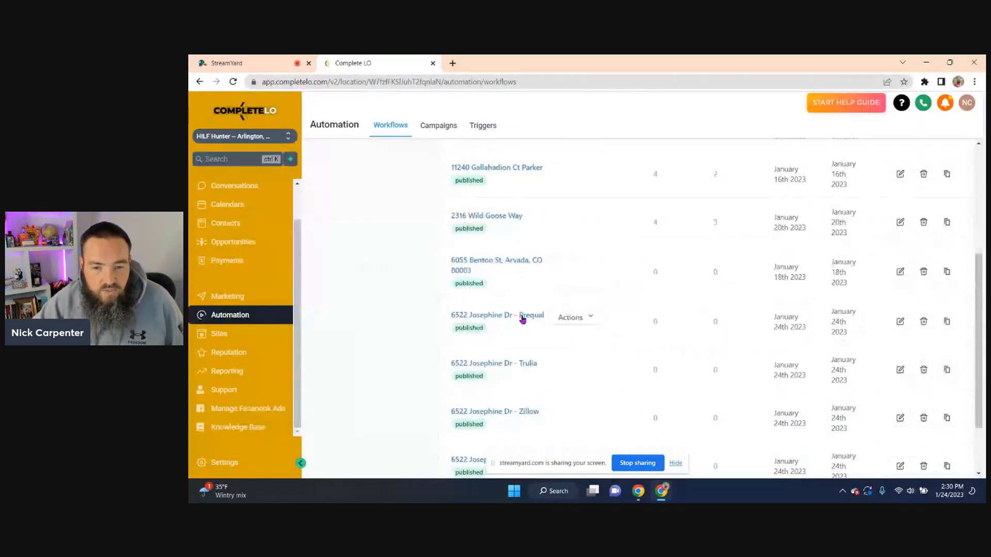
left_click(522, 318)
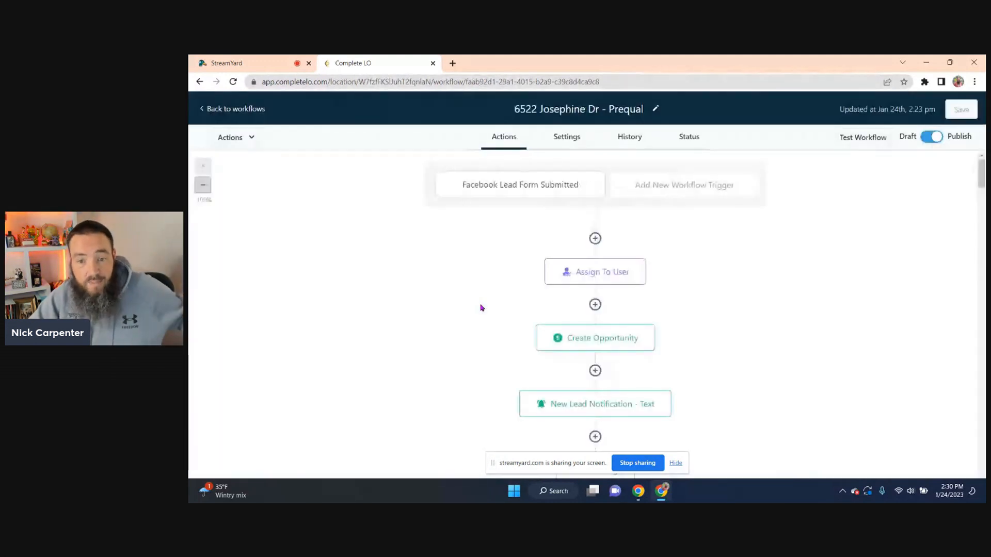
scroll(480, 308, "down", 10)
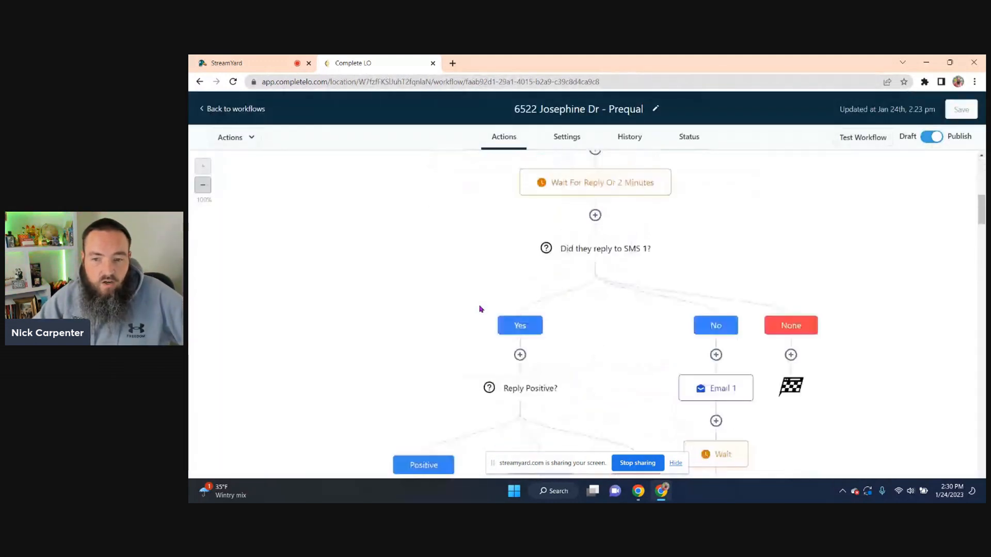
scroll(481, 308, "down", 3)
scroll(548, 195, "up", 5)
scroll(601, 230, "down", 3)
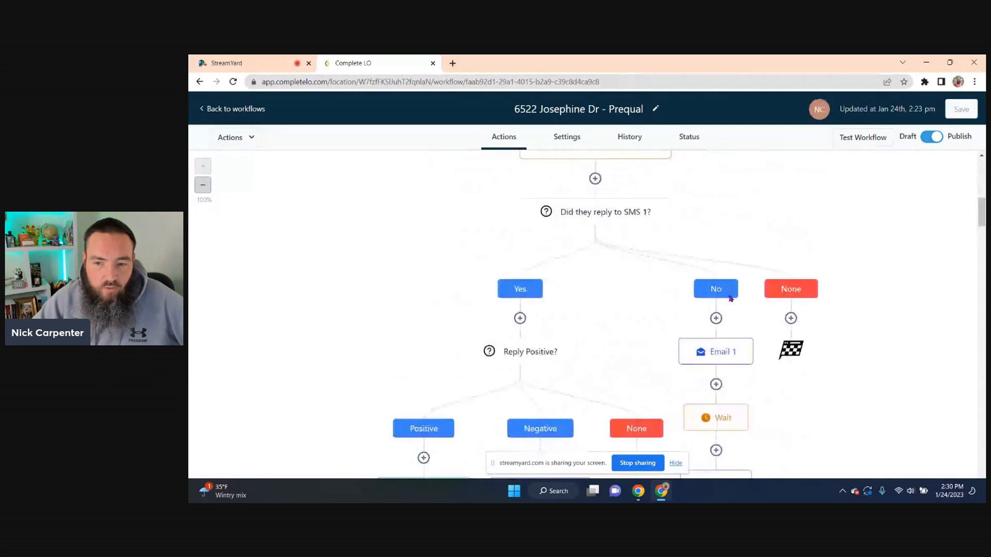
scroll(731, 299, "down", 15)
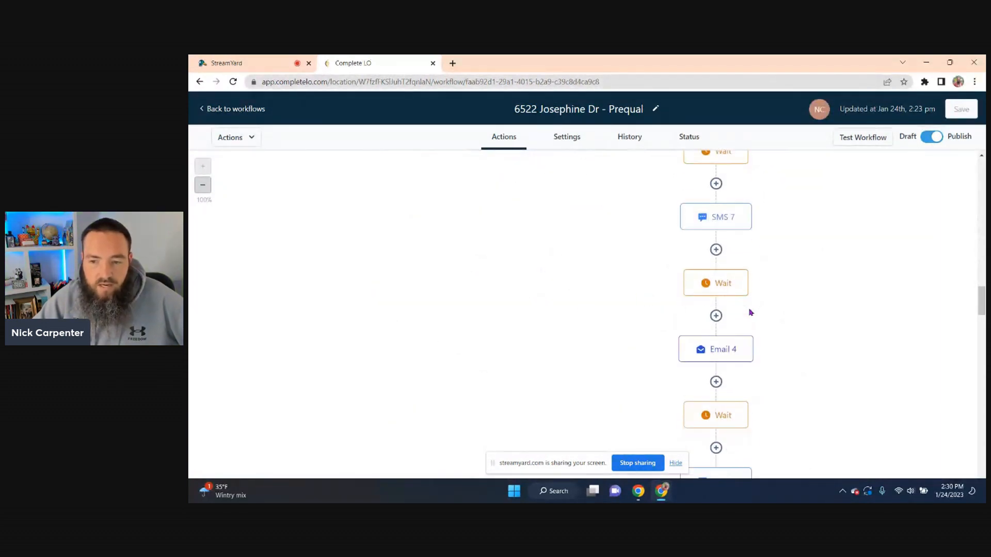
scroll(750, 312, "down", 20)
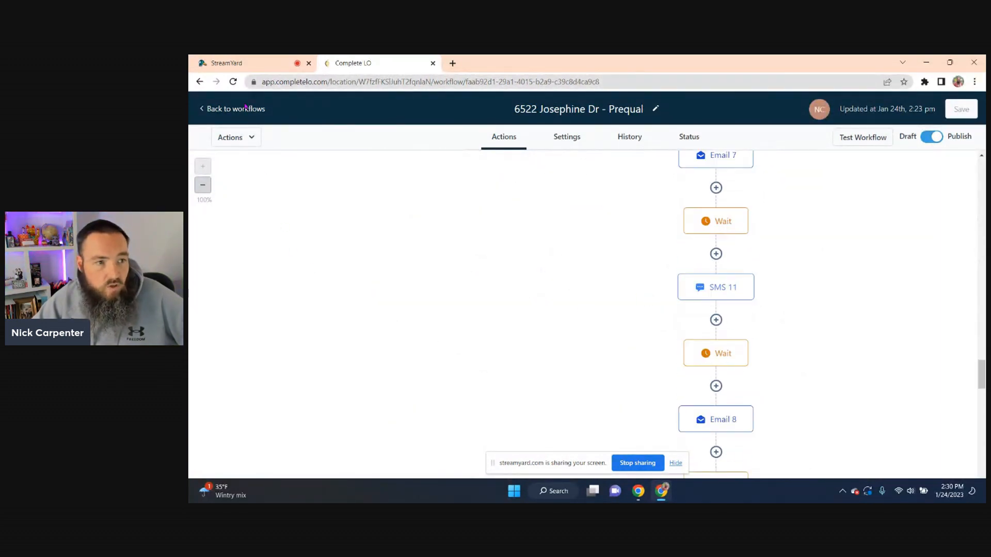
left_click(248, 109)
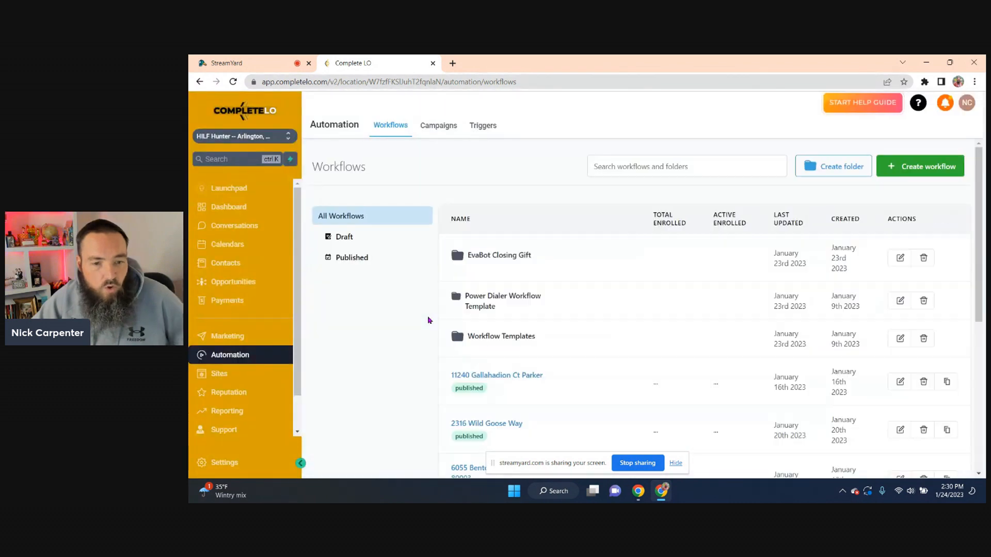
Start a new employee from Settings > My Staff and expand its User Info fields
scroll(416, 329, "down", 4)
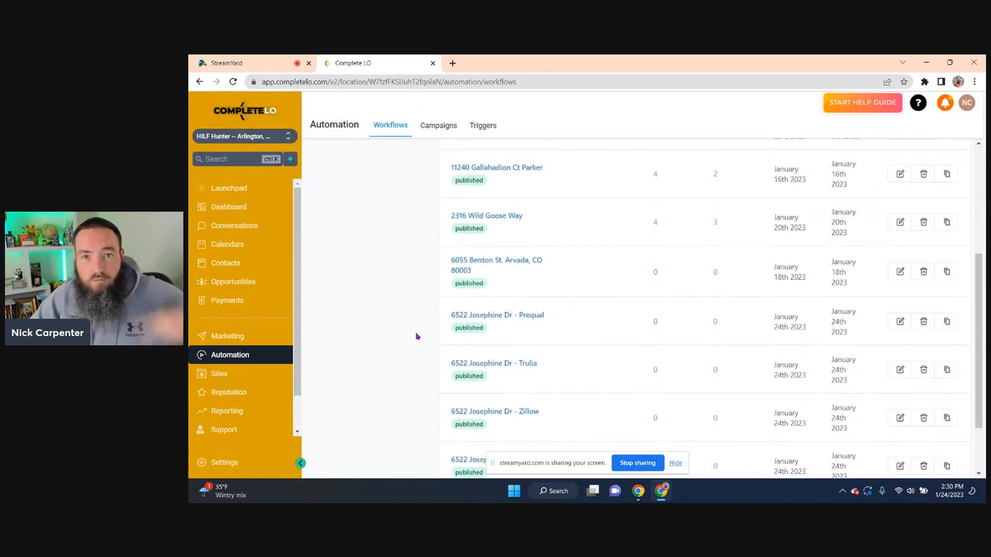
scroll(242, 341, "down", 2)
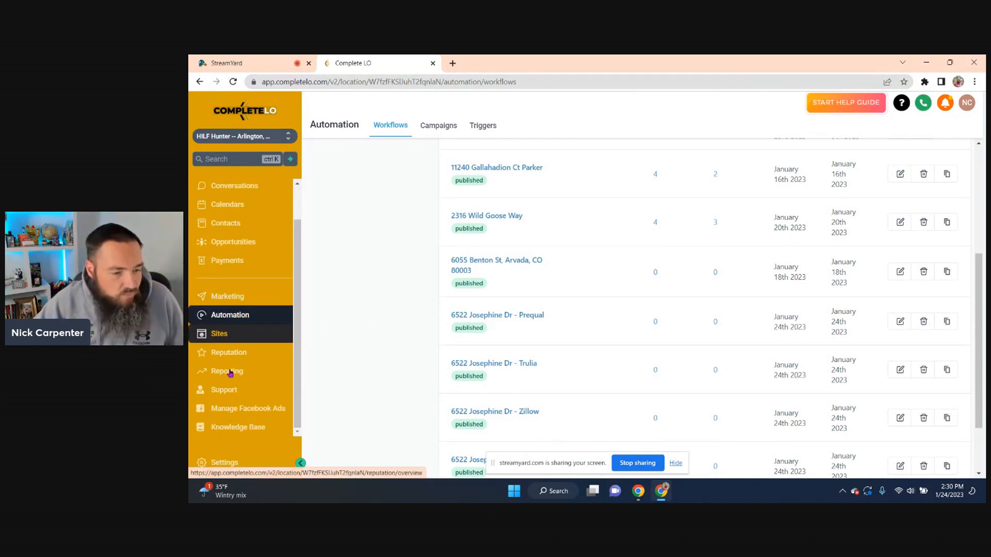
left_click(227, 463)
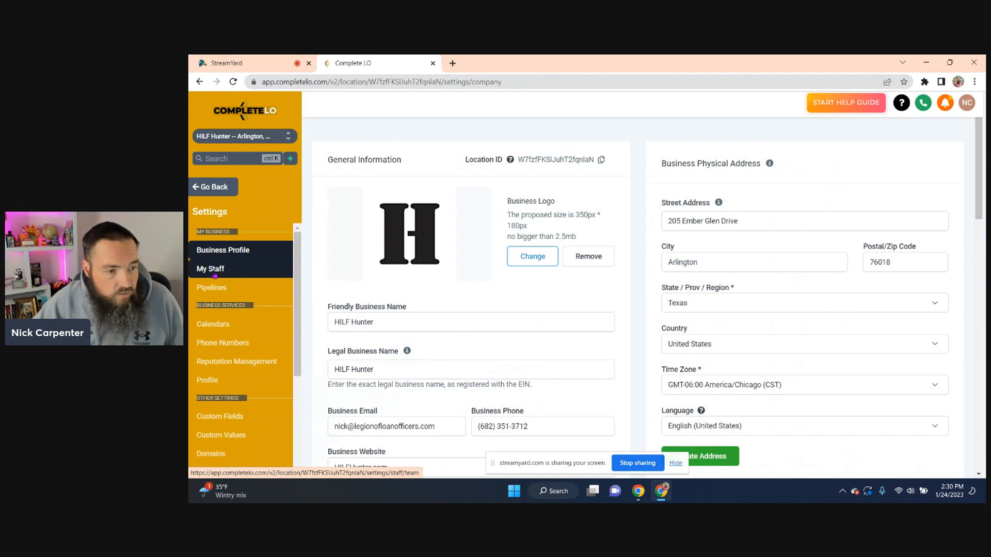
left_click(214, 271)
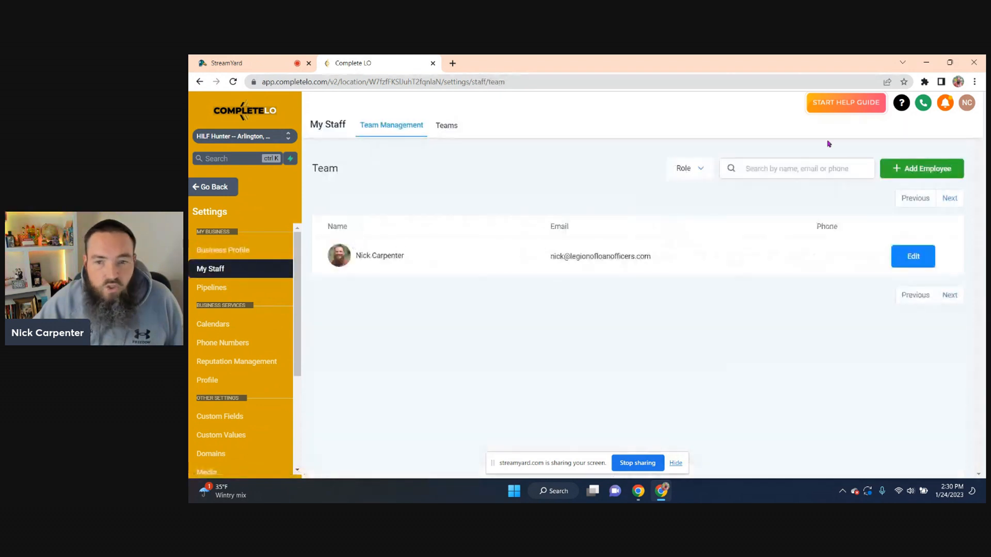
left_click(932, 173)
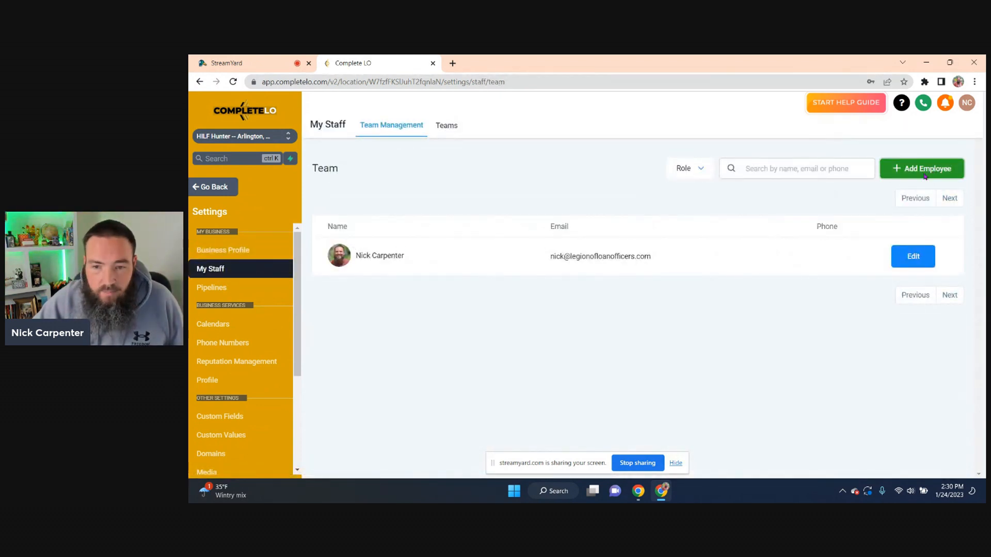
left_click(454, 181)
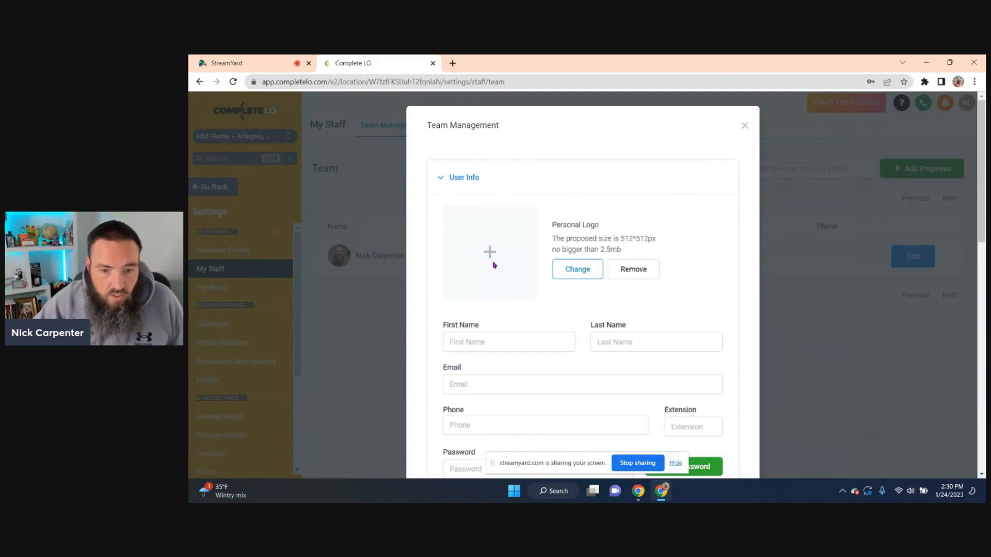
Set a portrait photo as the personal logo and enter the employee's first and last name
left_click(579, 269)
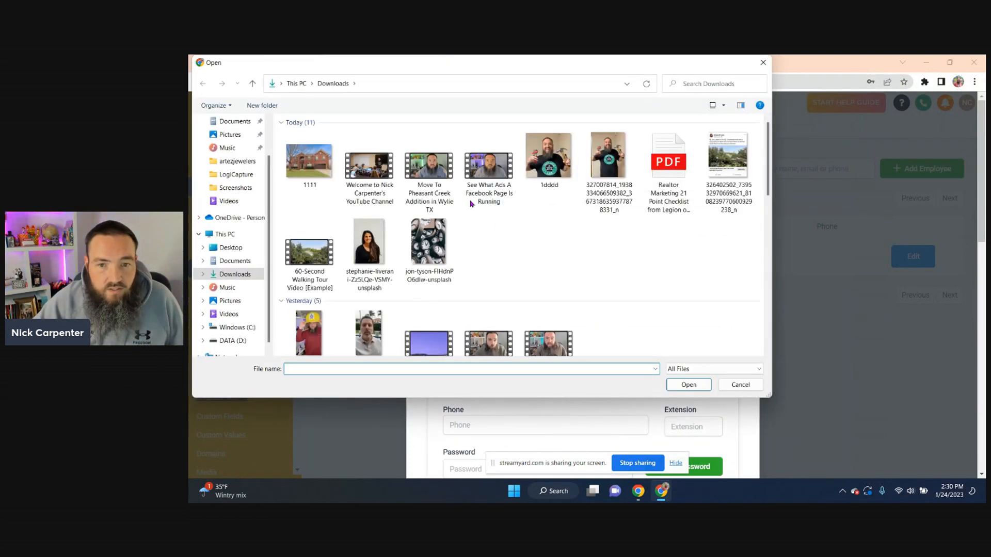
double_click(369, 242)
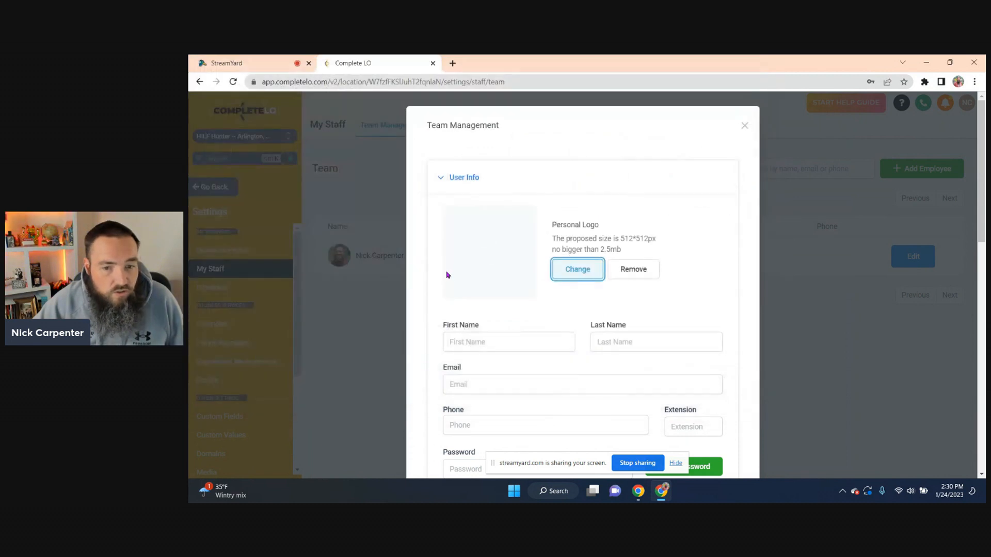
scroll(422, 295, "down", 1)
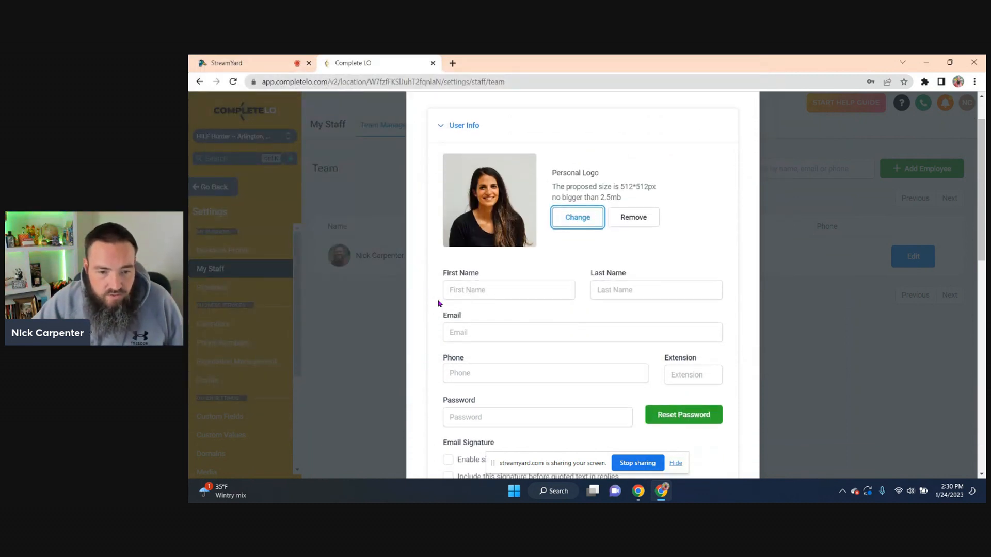
left_click(493, 290)
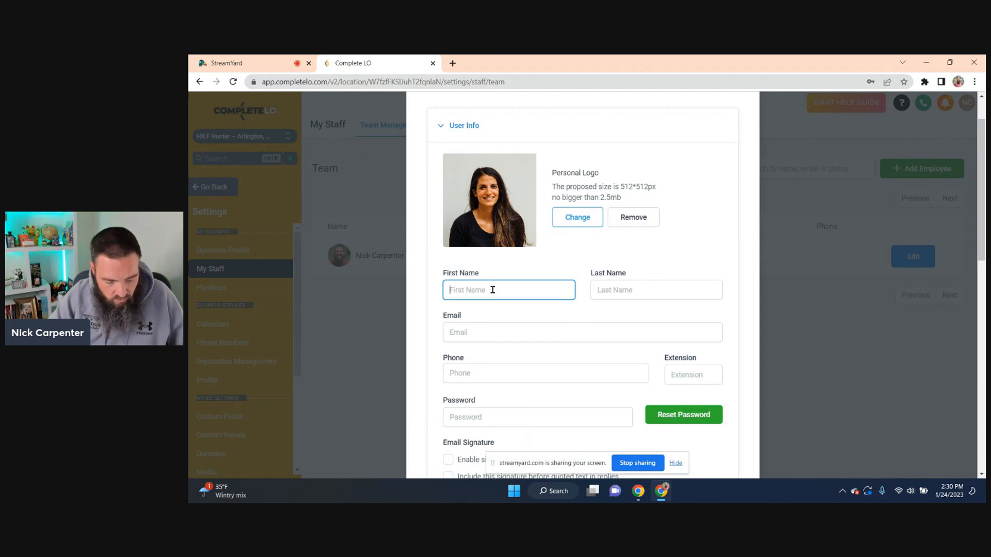
type("sa")
key("BackSpace")
key("BackSpace")
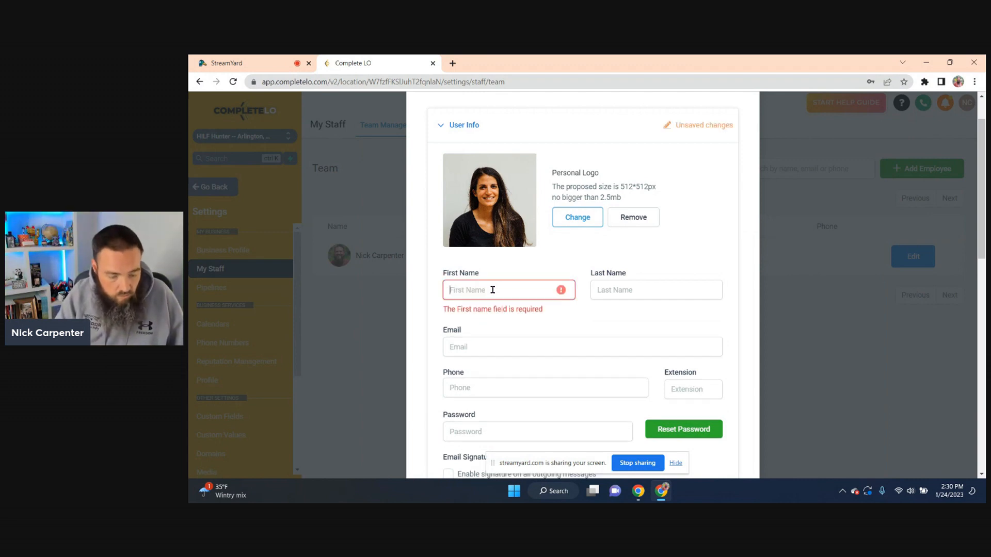
type("Realt")
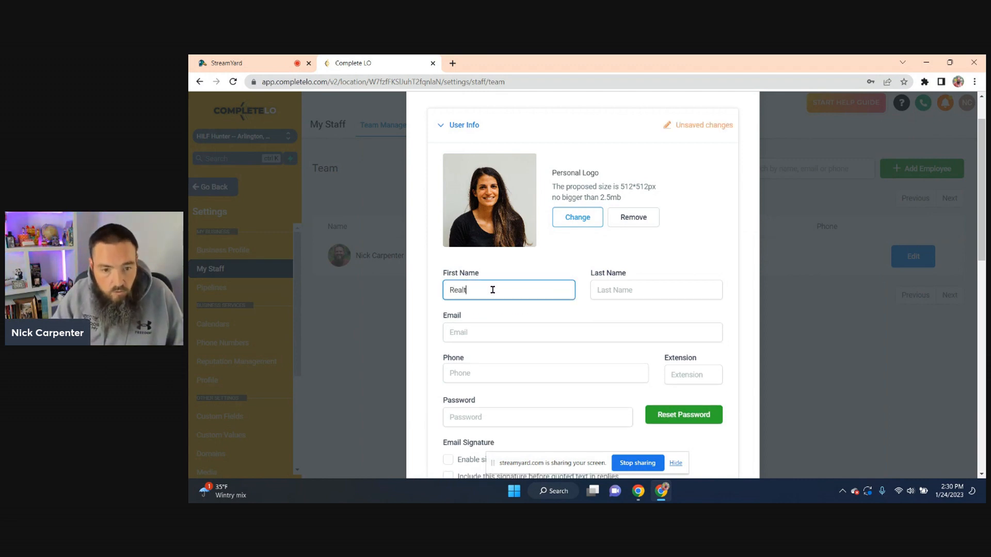
type("or")
key("Tab")
type("NumberOne")
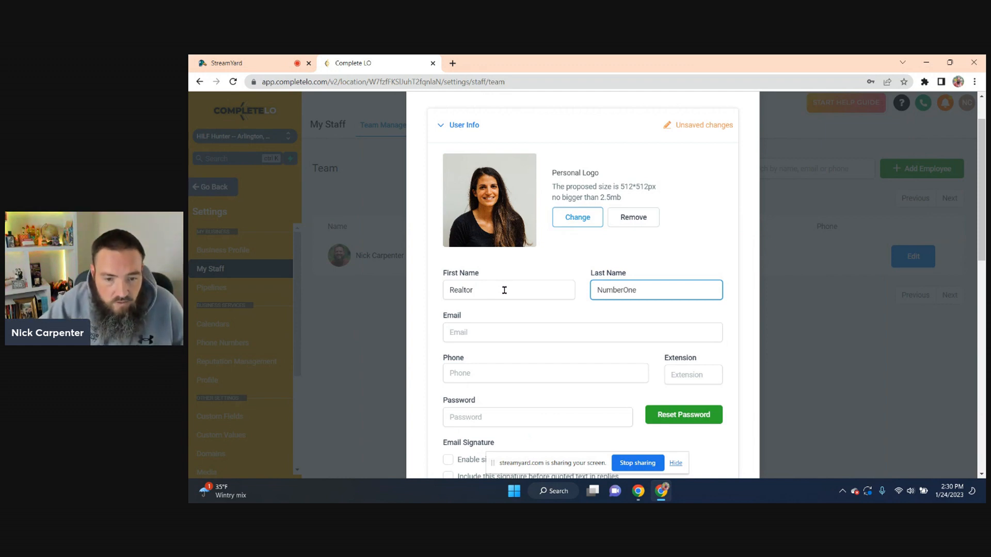
Fill in the employee's e-mail address and phone number
scroll(505, 290, "down", 1)
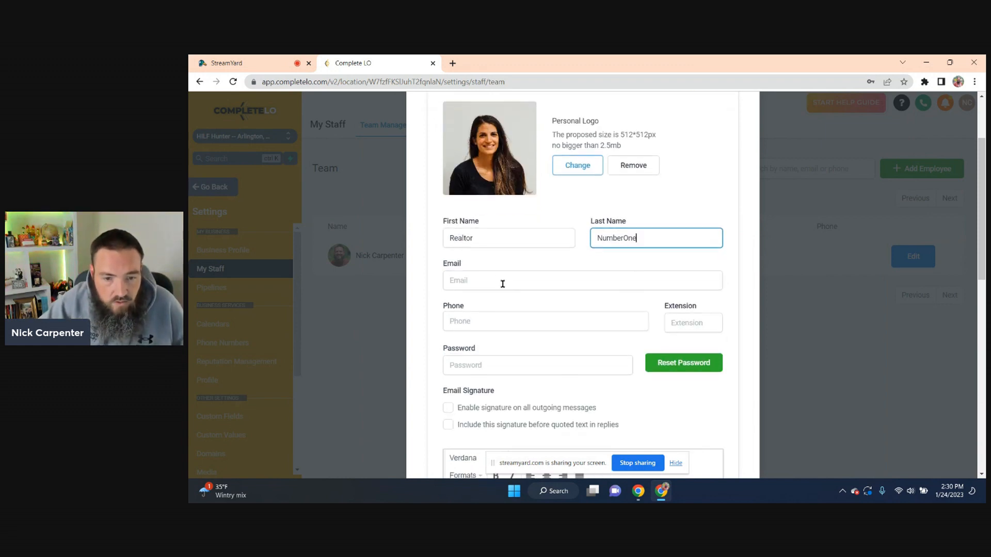
left_click(504, 280)
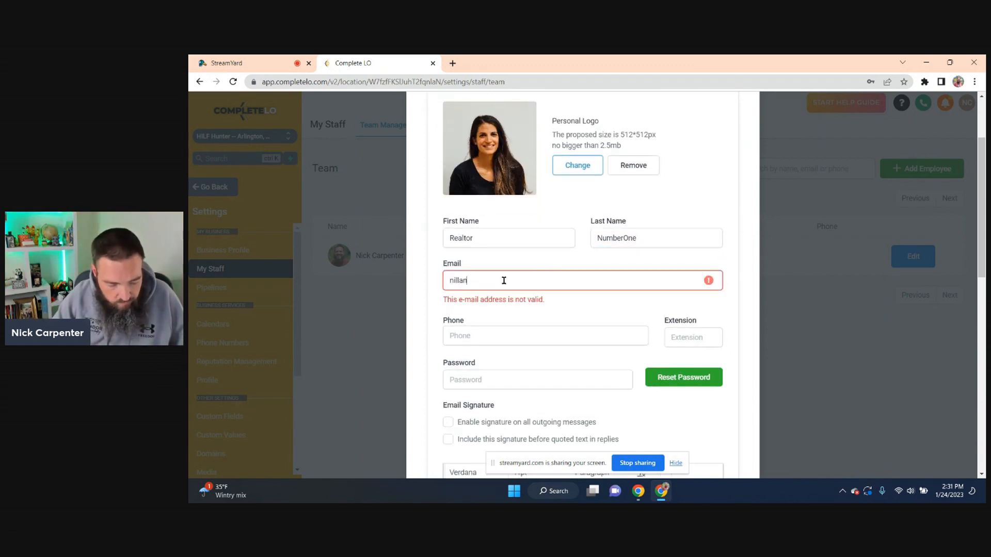
key("Tab")
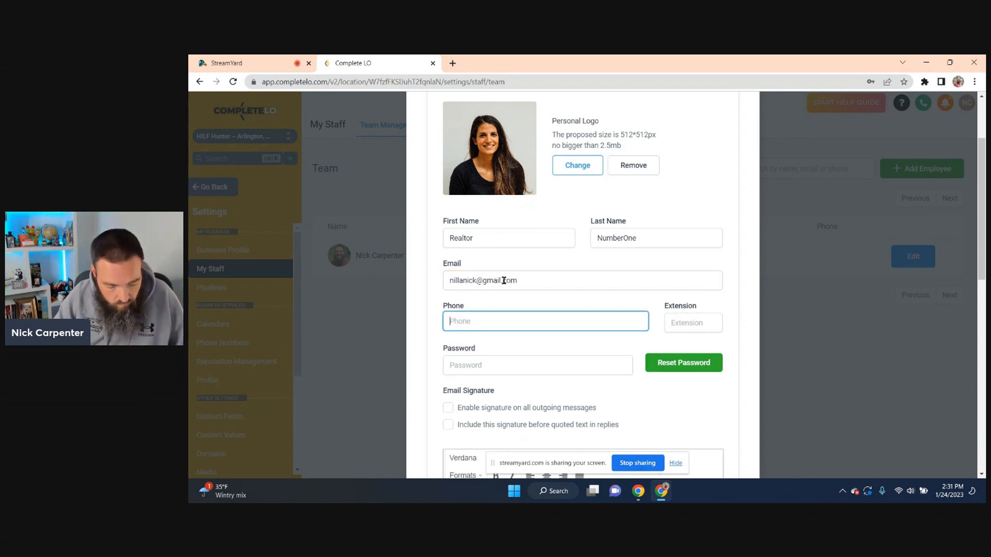
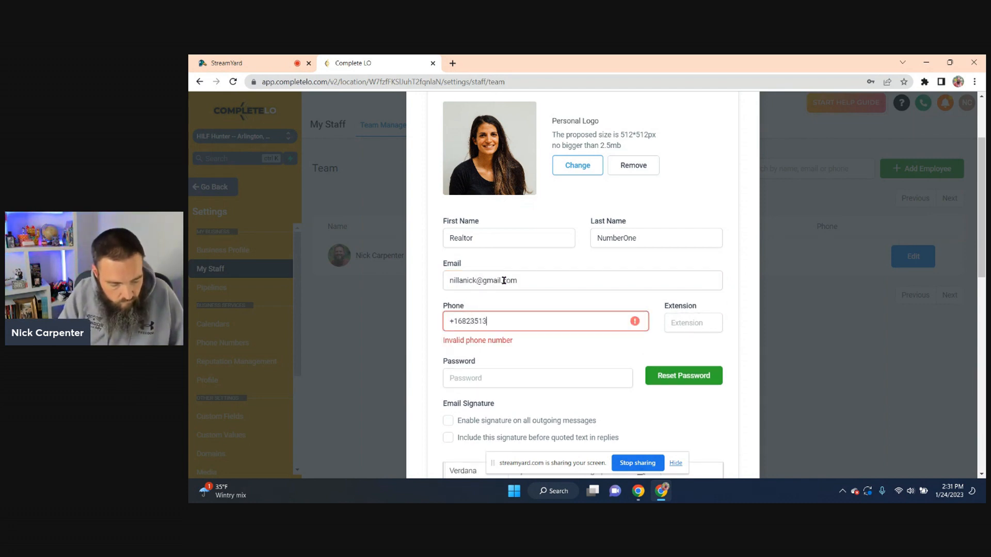
scroll(504, 294, "down", 2)
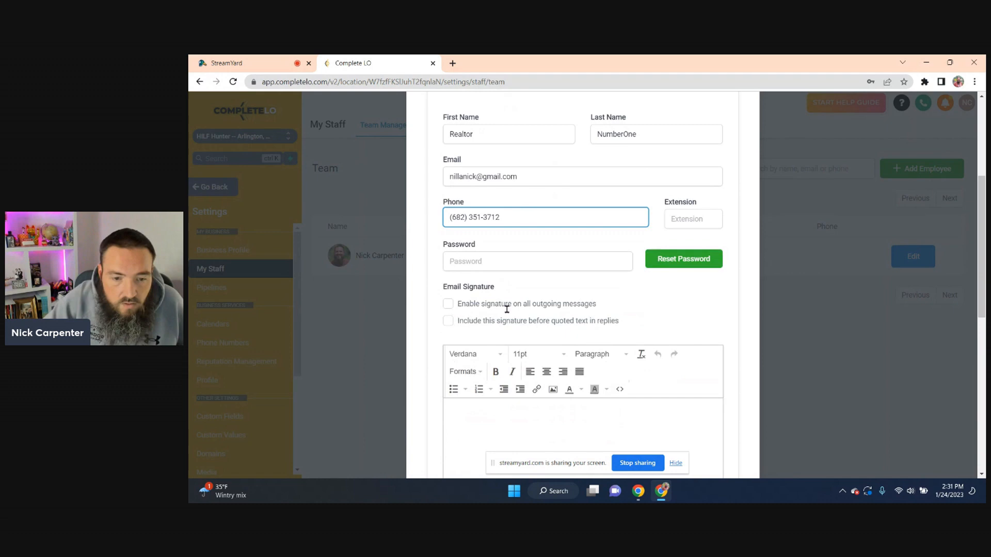
Start a password reset, type and clear a password, then trigger Reset Password again
left_click(667, 259)
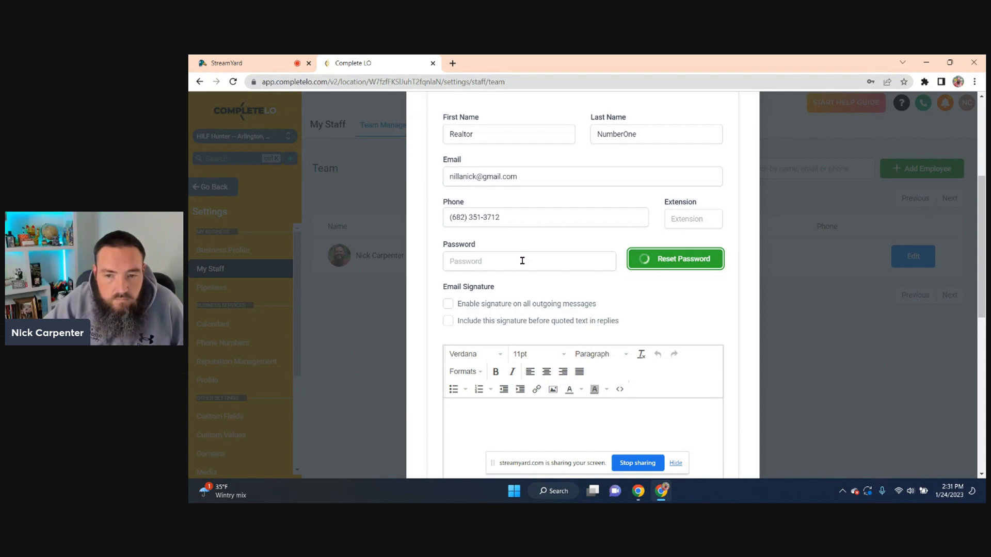
scroll(522, 260, "down", 2)
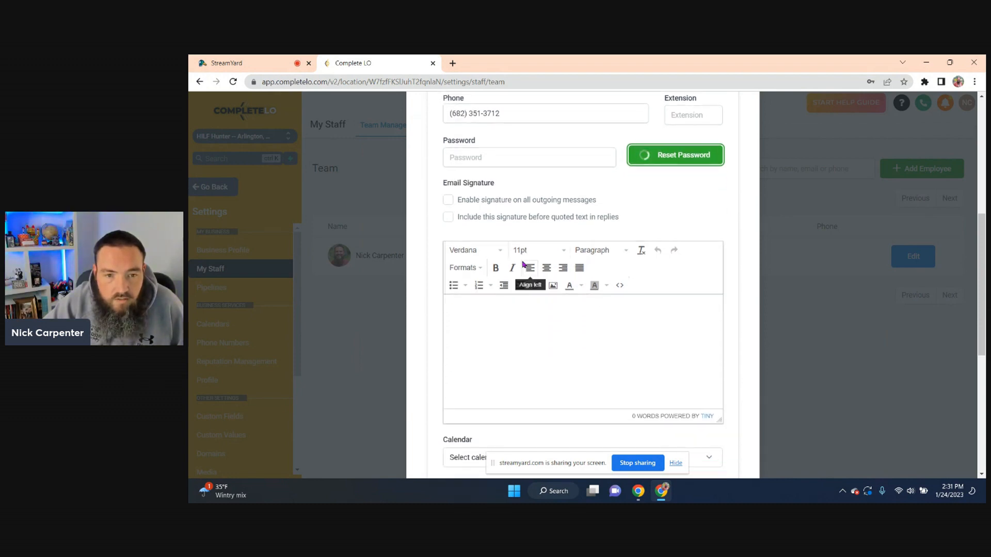
left_click(485, 161)
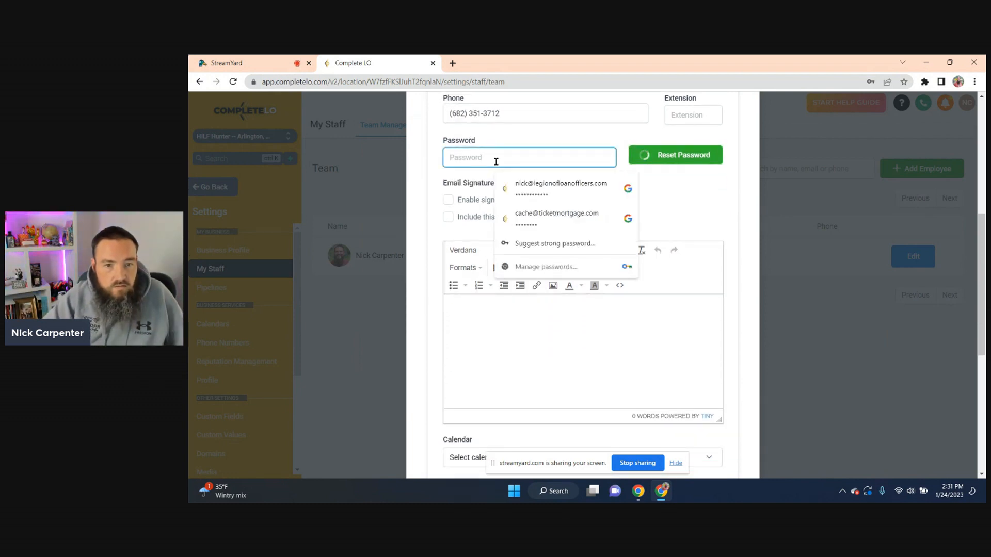
type("********")
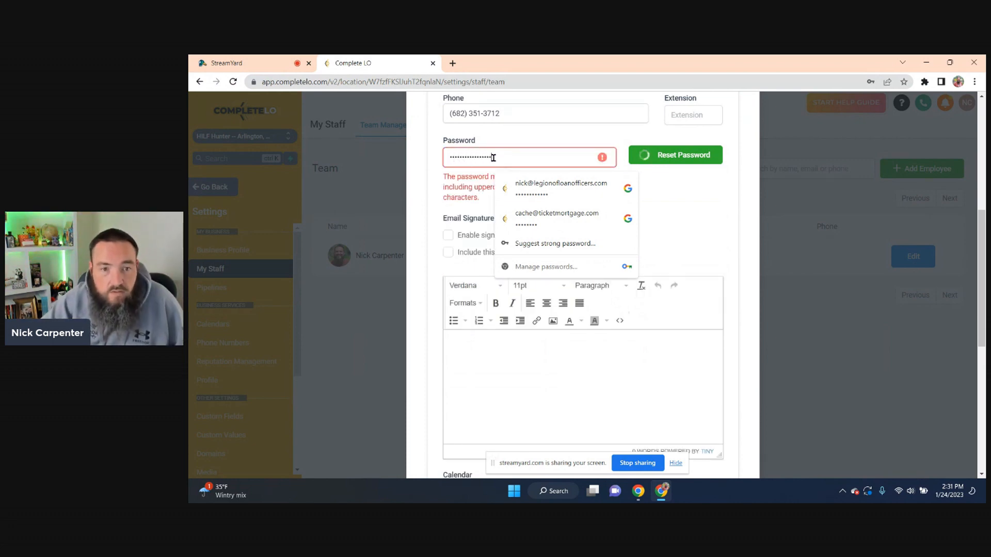
left_click(432, 167)
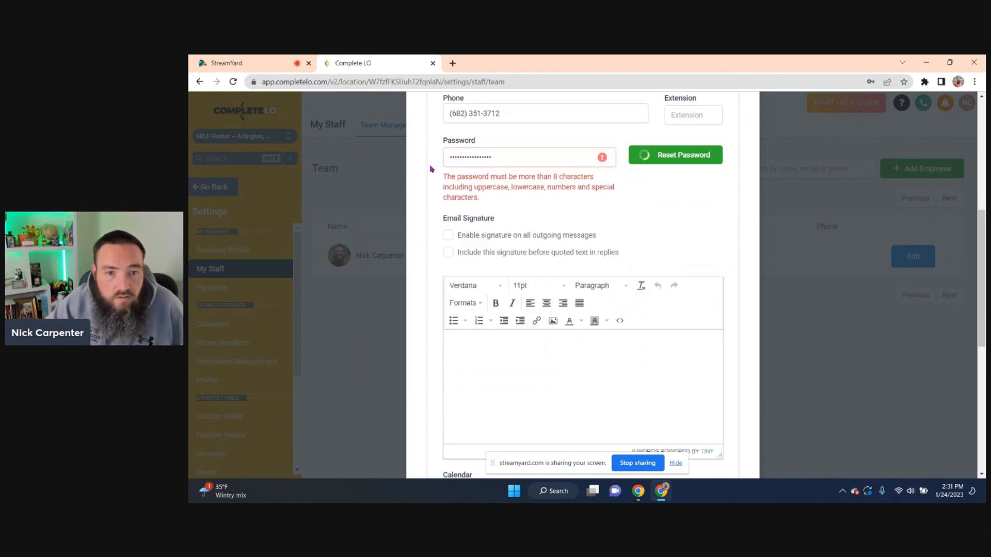
double_click(532, 158)
key("BackSpace")
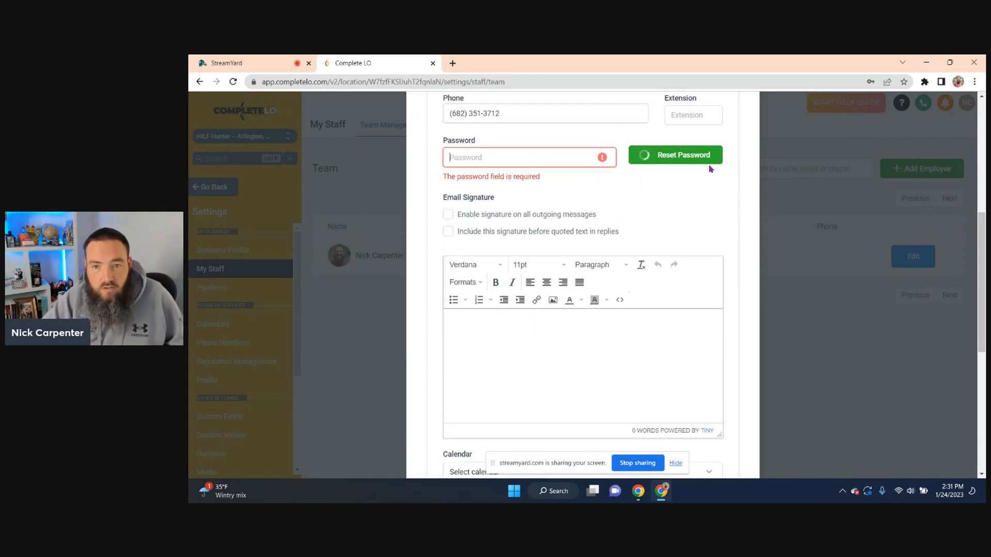
left_click(710, 161)
scroll(579, 259, "down", 5)
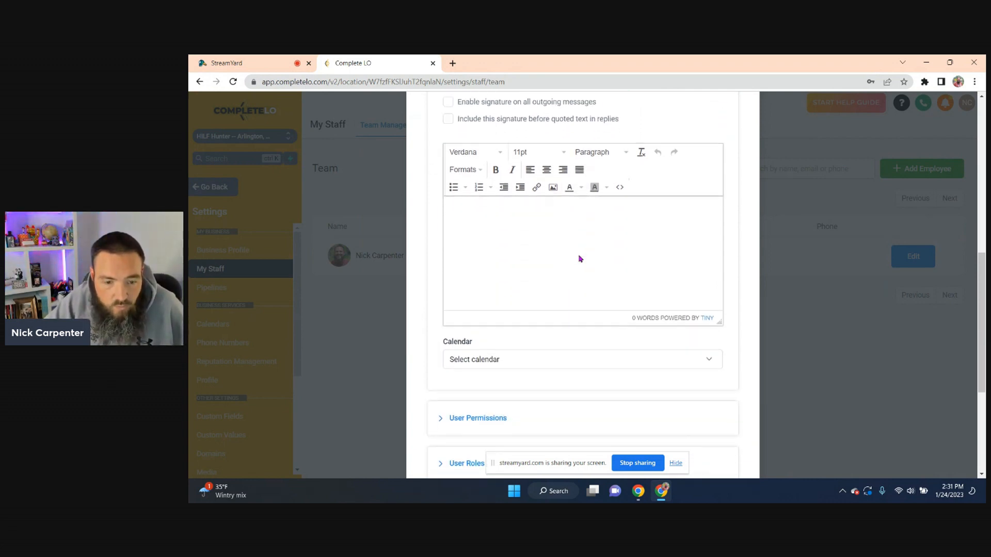
Expand User Permissions and look over the staff member's permission toggles
left_click(476, 220)
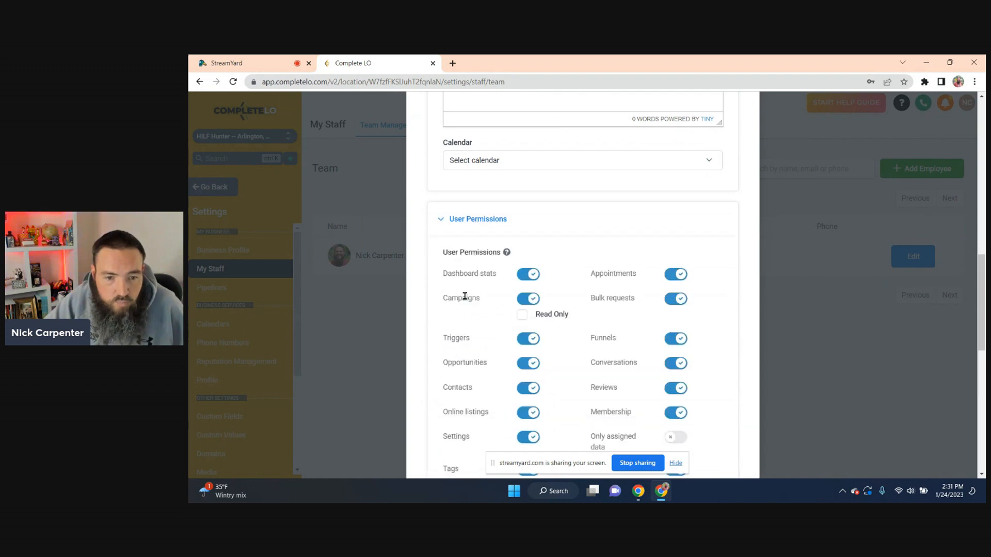
scroll(464, 296, "down", 1)
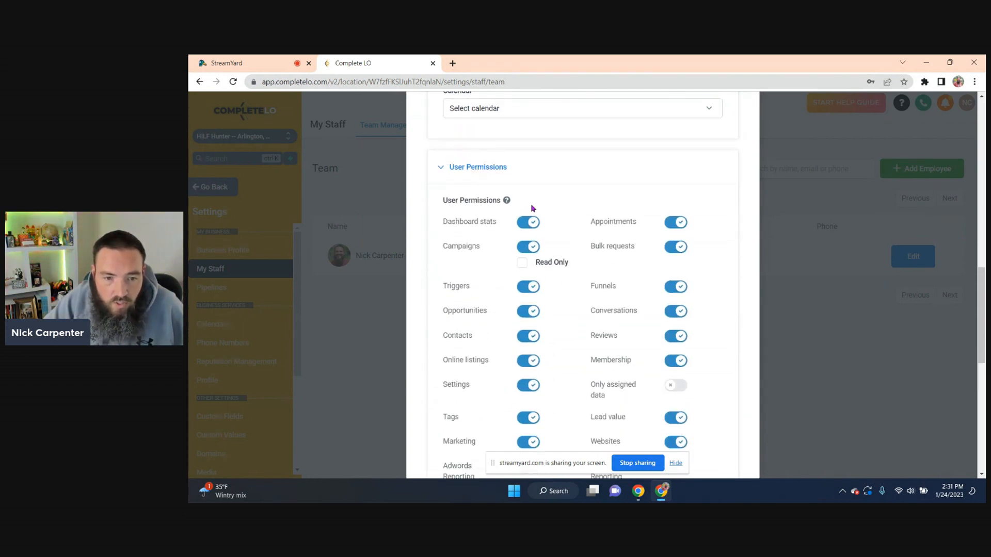
scroll(443, 330, "down", 5)
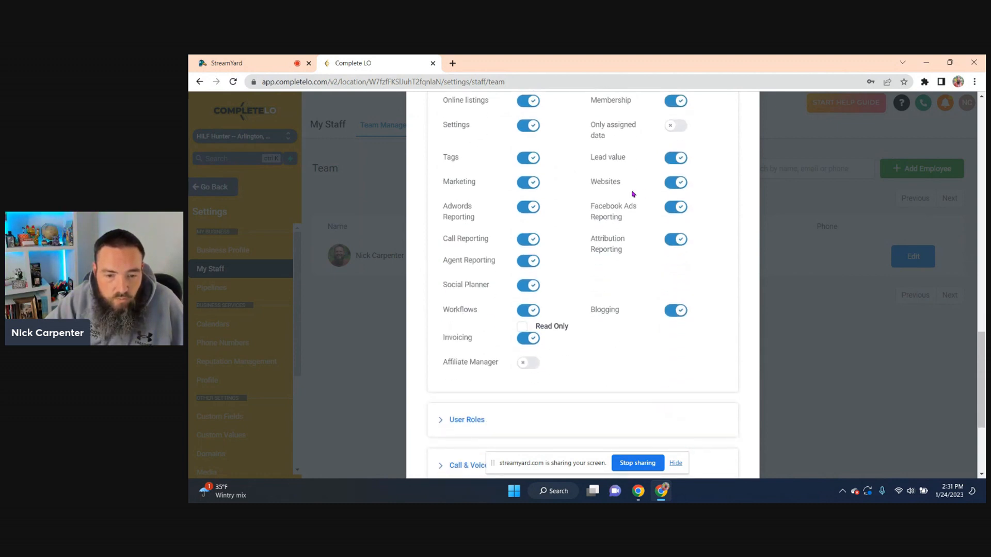
scroll(542, 367, "down", 2)
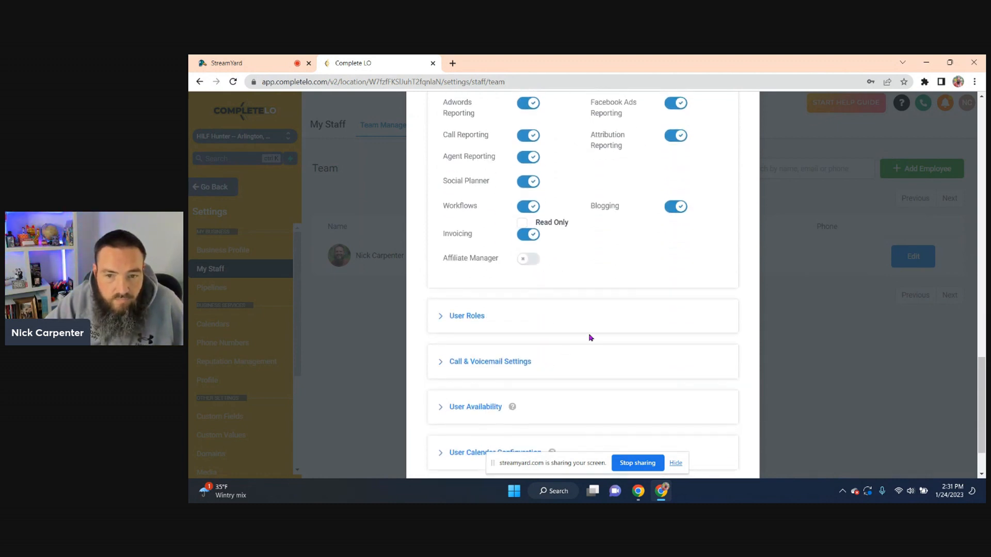
scroll(591, 338, "up", 2)
scroll(591, 338, "up", 4)
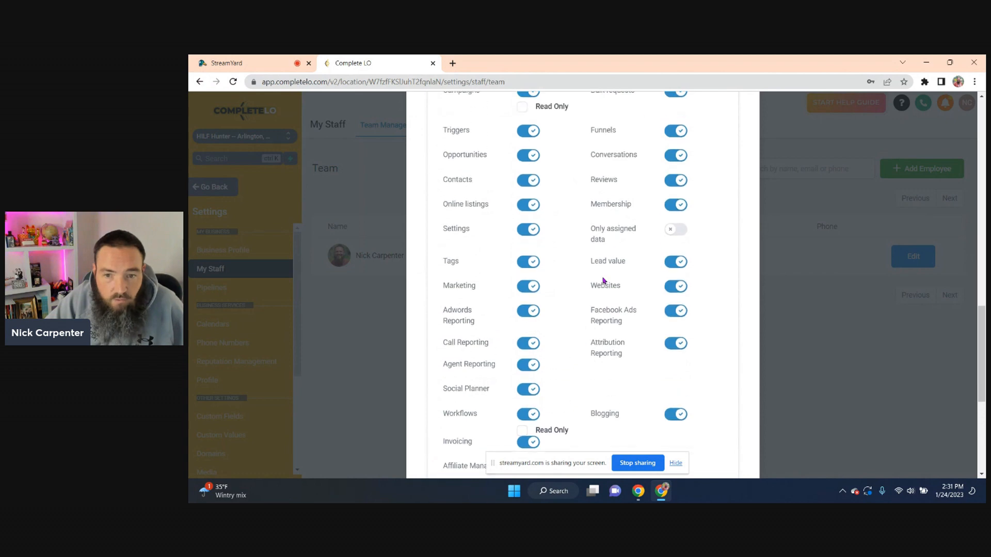
scroll(620, 287, "up", 1)
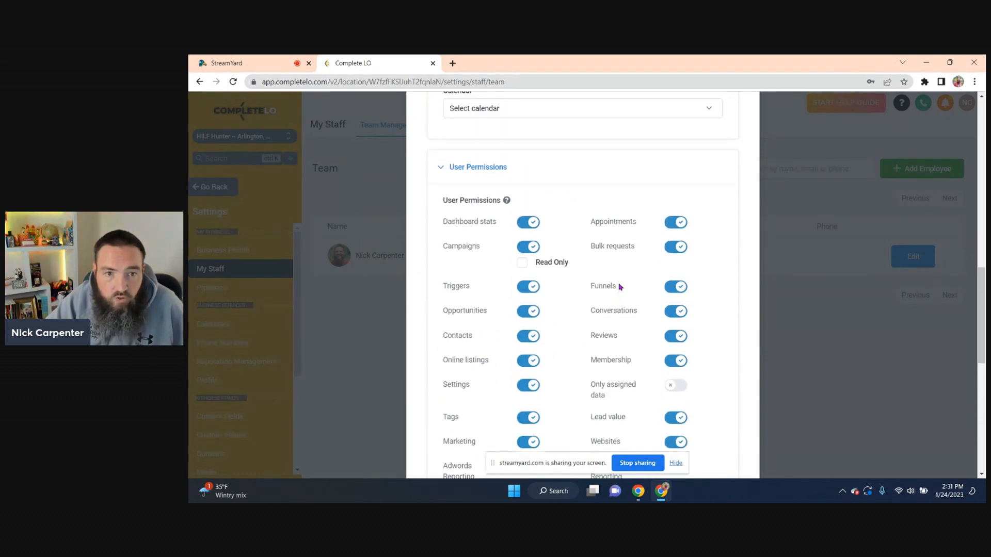
scroll(620, 287, "down", 1)
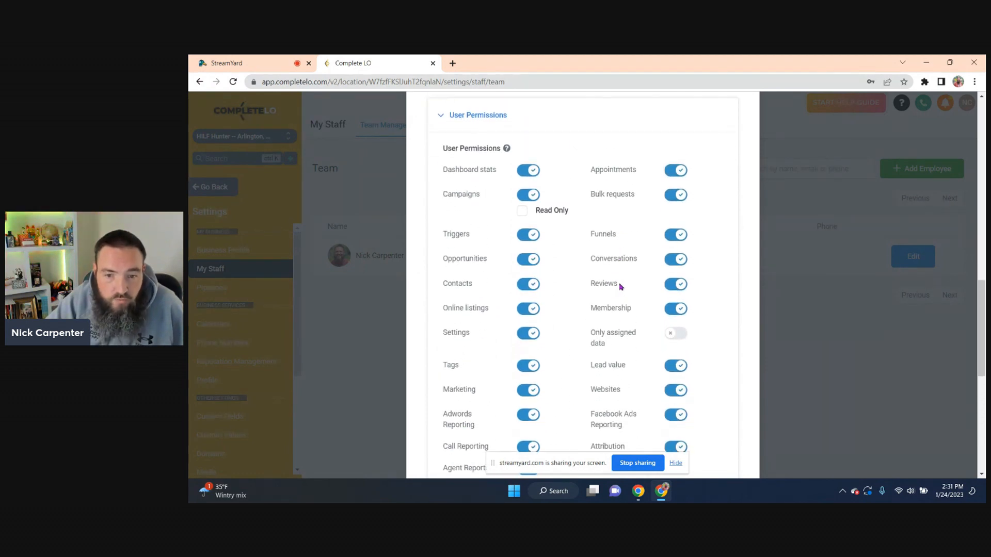
Turn on Only assigned data and confirm it with Ok in the Confirmation dialog
left_click(681, 336)
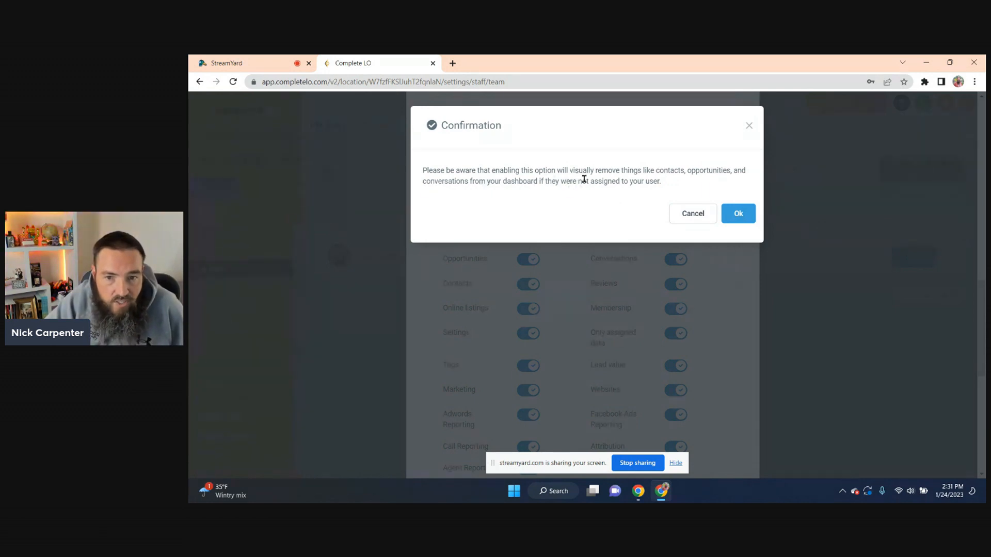
left_click(738, 215)
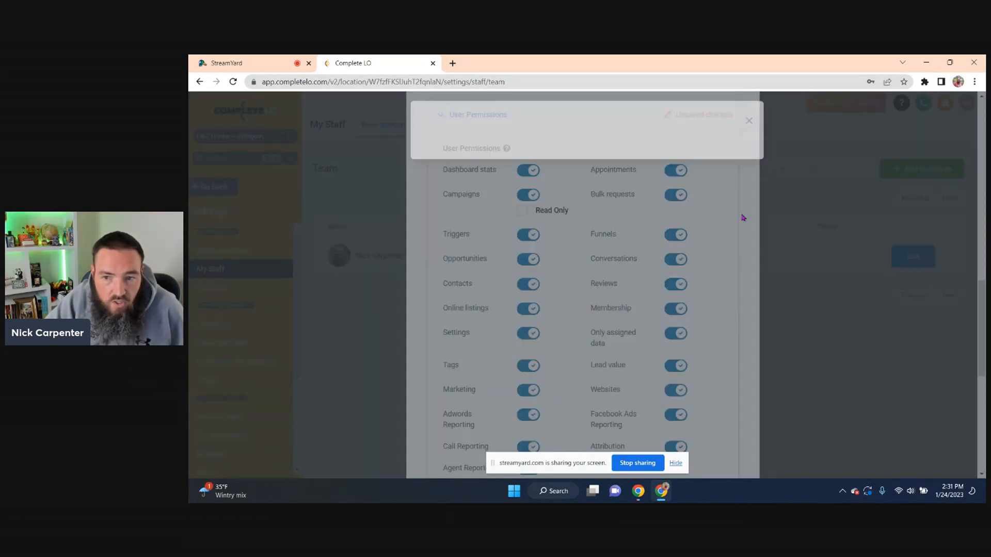
scroll(720, 329, "down", 2)
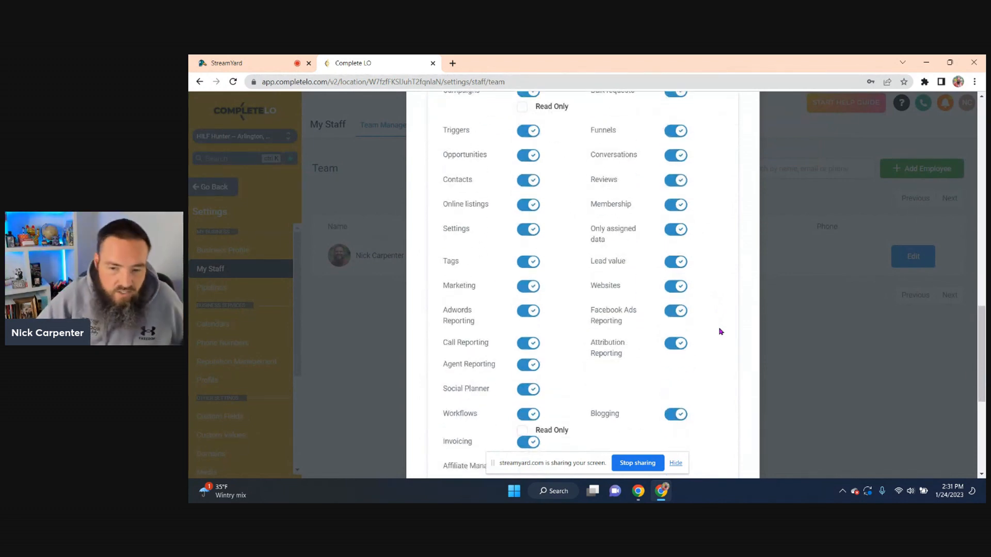
scroll(654, 409, "down", 4)
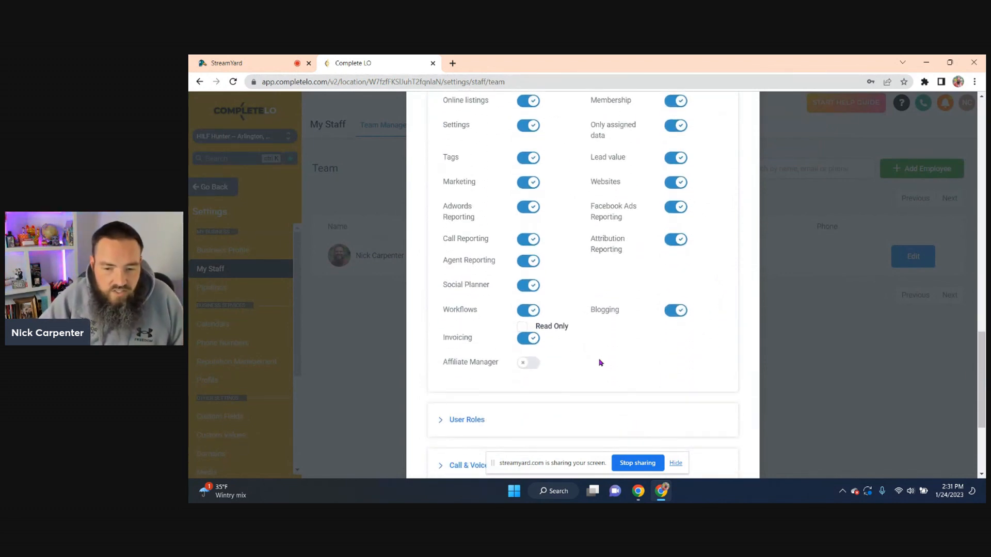
scroll(595, 357, "down", 2)
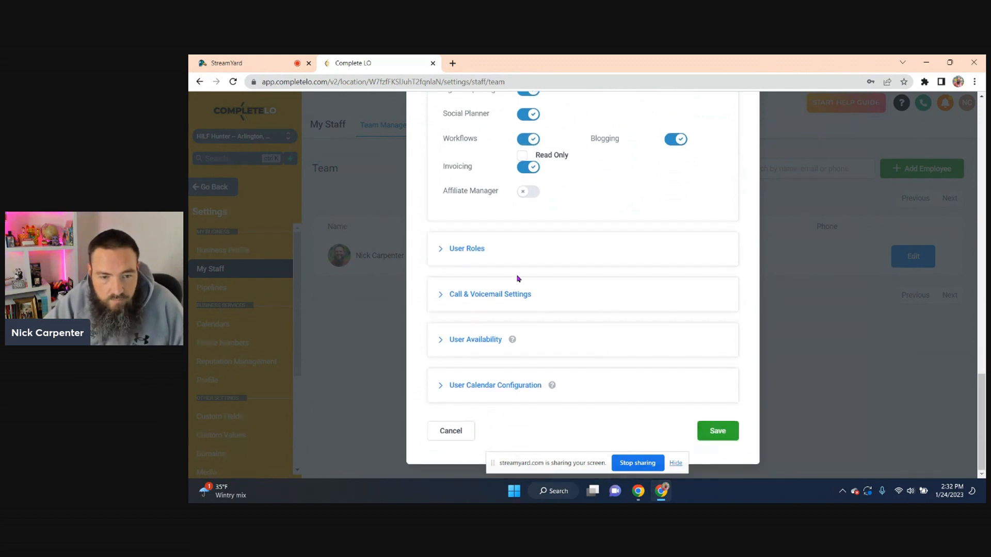
Expand User Roles and keep the staff member's role as User
left_click(464, 253)
scroll(522, 263, "down", 1)
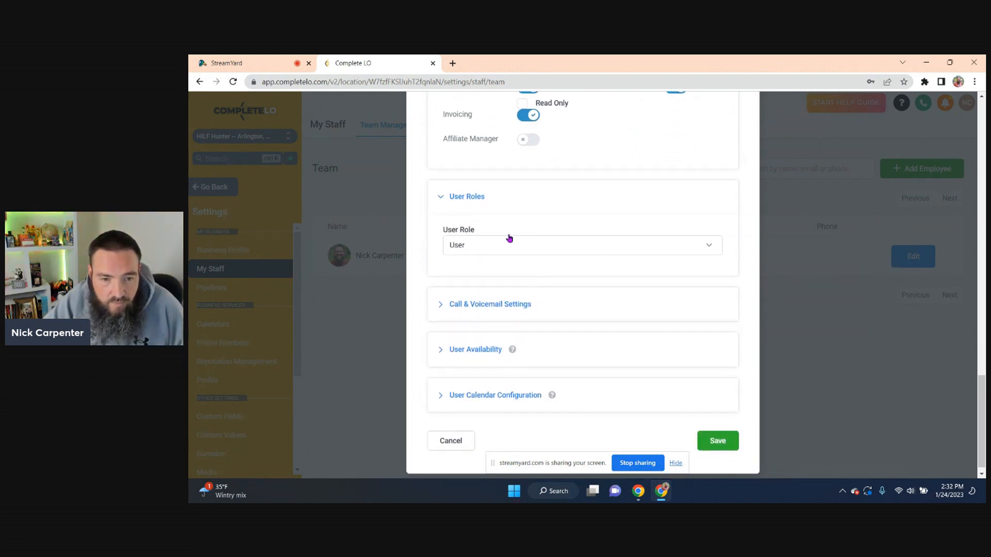
left_click(485, 247)
left_click(486, 246)
scroll(556, 283, "down", 1)
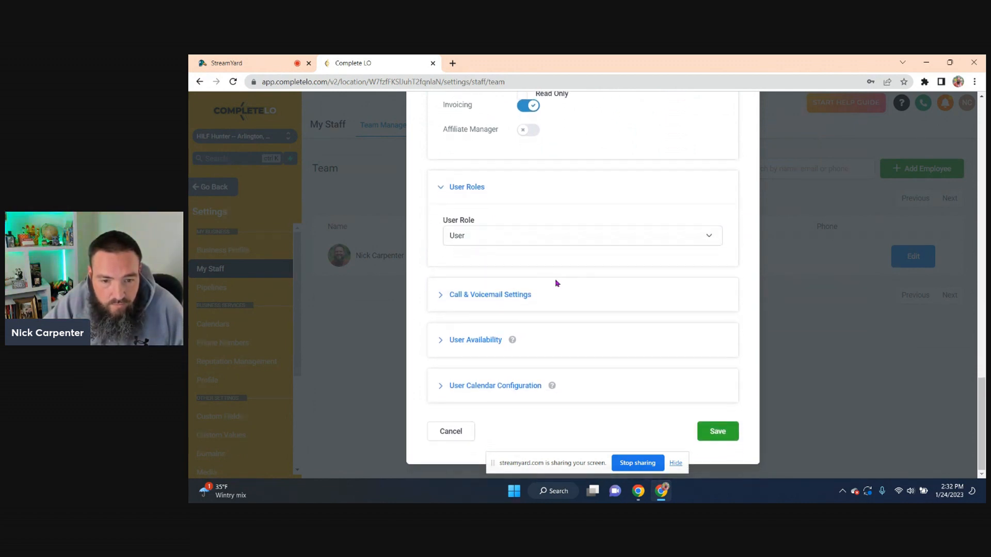
Expand Call & Voicemail Settings and User Calendar Configuration, then save the employee
left_click(510, 297)
scroll(609, 296, "down", 4)
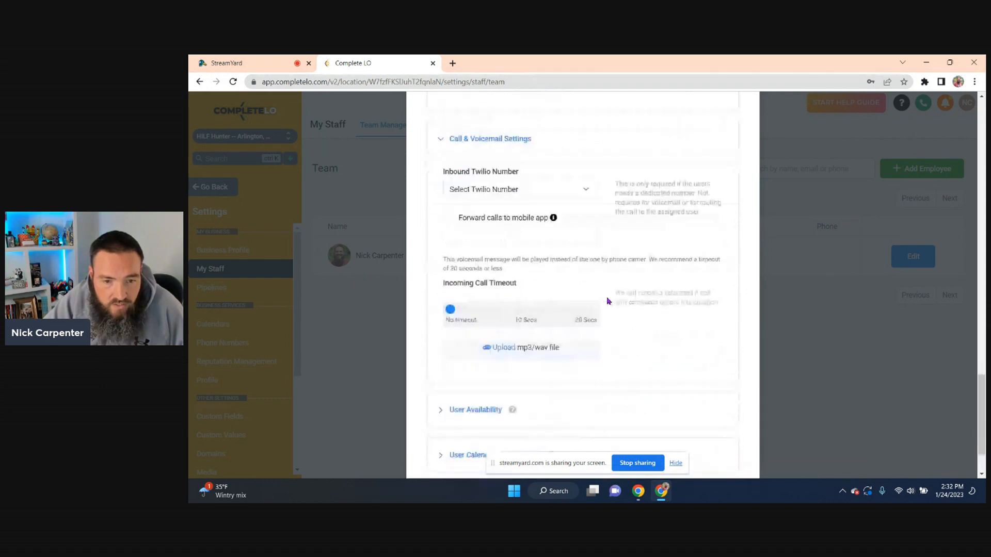
scroll(608, 301, "down", 1)
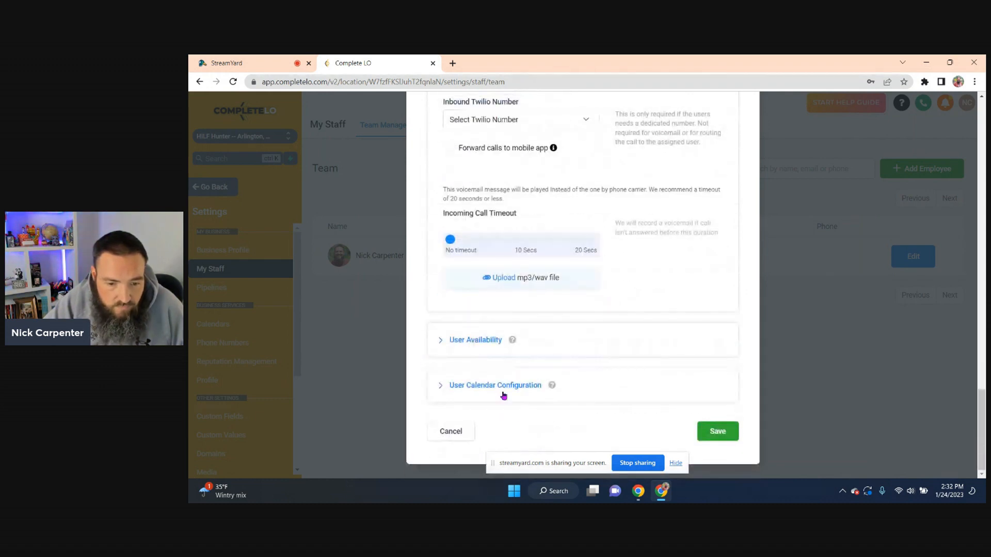
left_click(524, 386)
scroll(604, 333, "down", 2)
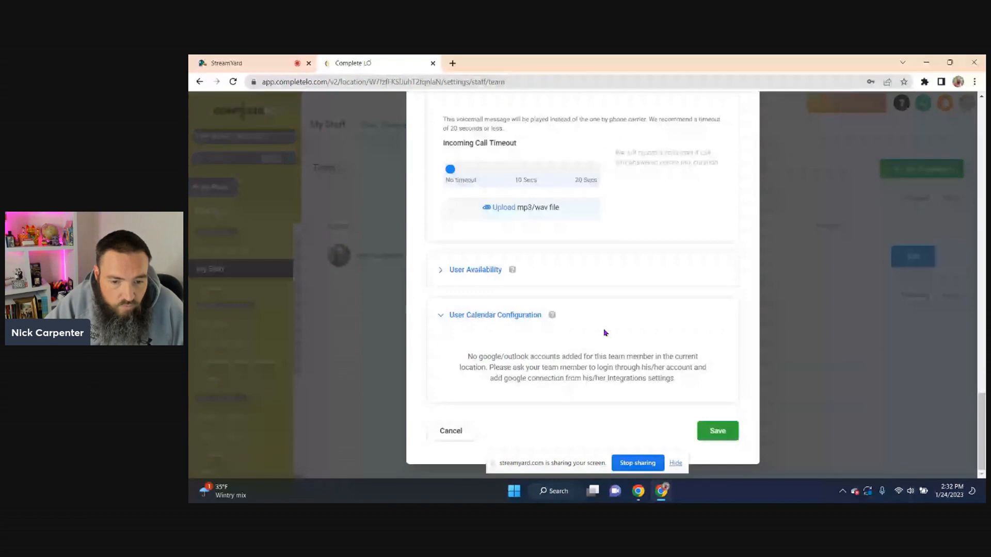
left_click(715, 431)
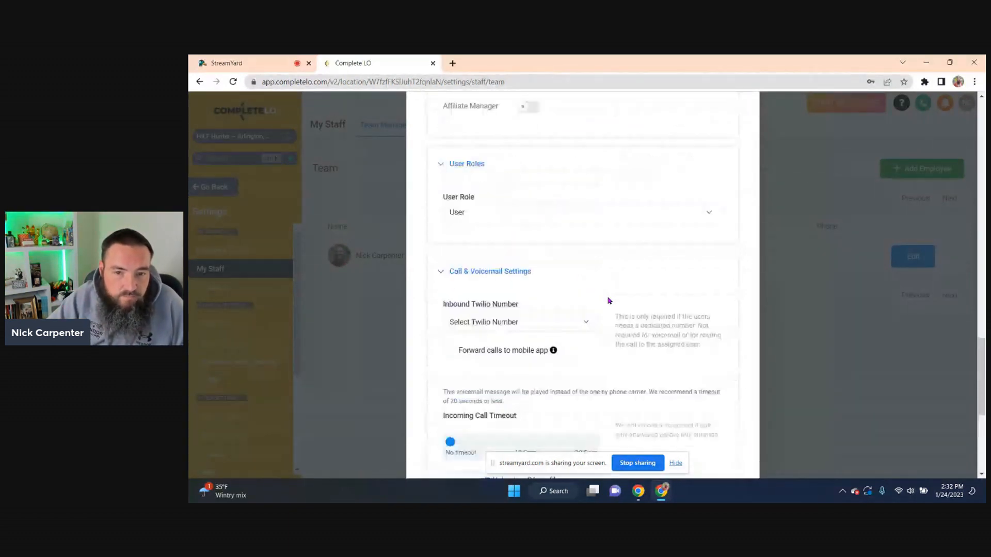
scroll(609, 301, "up", 5)
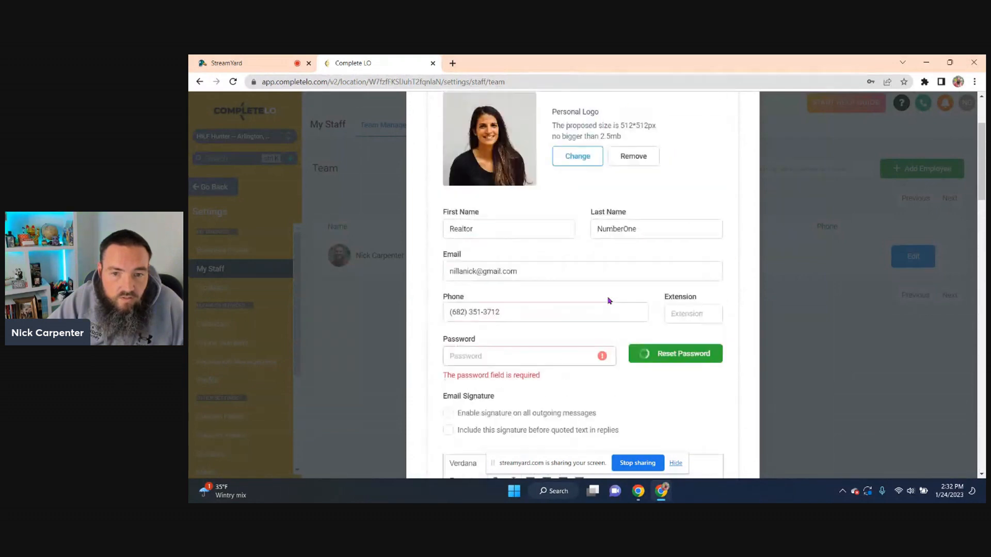
Enter a password in the required Password field of the new employee form
scroll(609, 301, "down", 2)
left_click(486, 254)
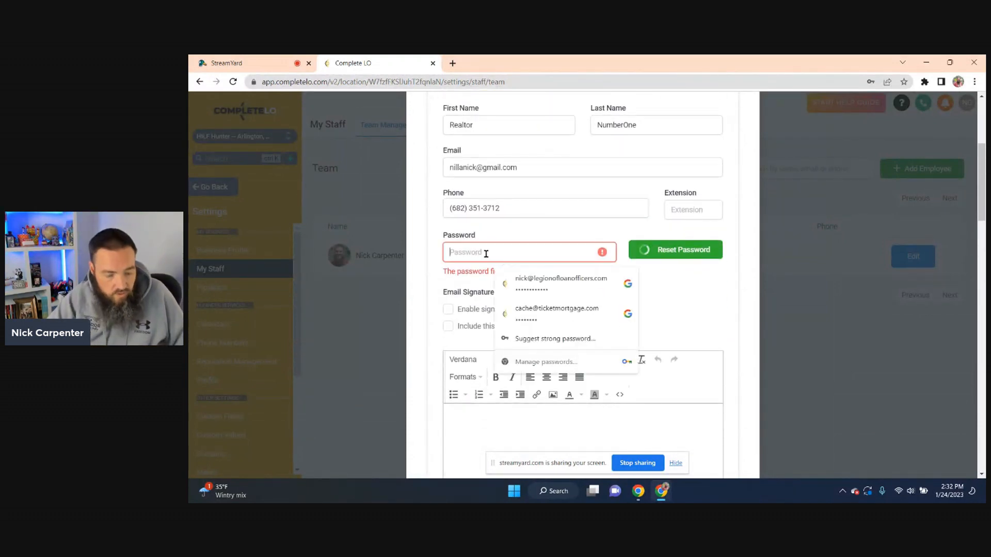
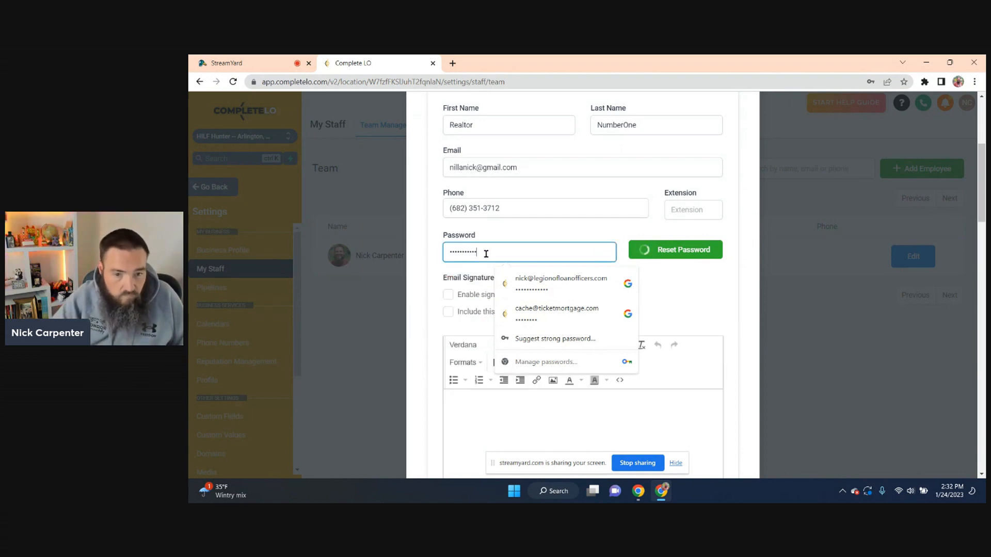
left_click(419, 250)
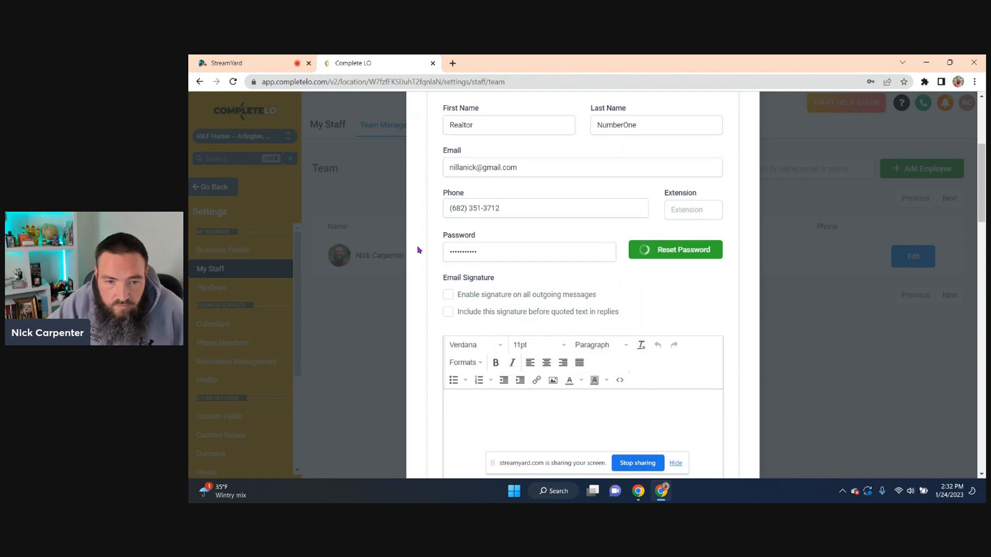
scroll(503, 297, "down", 15)
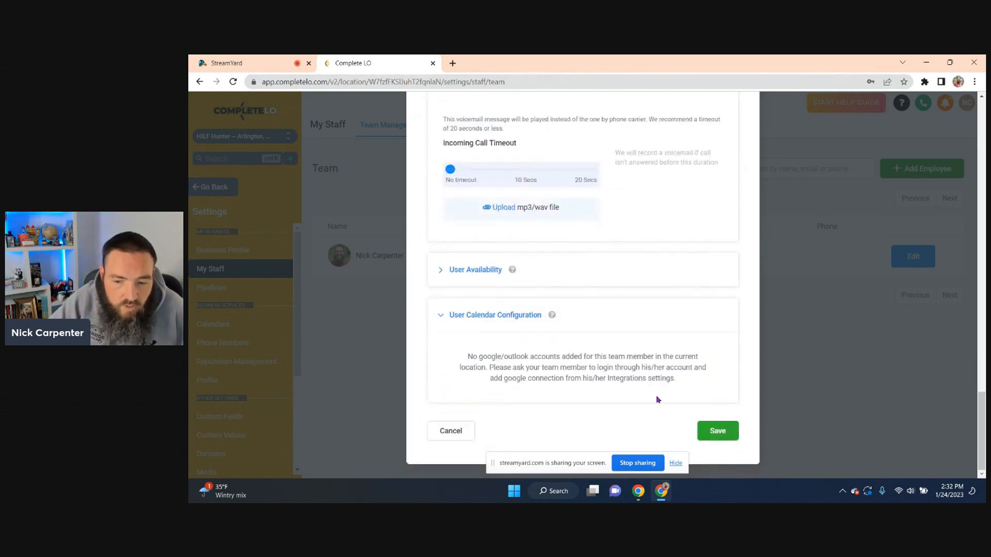
Save the new staff member, then open and close their options menu without deleting
left_click(705, 429)
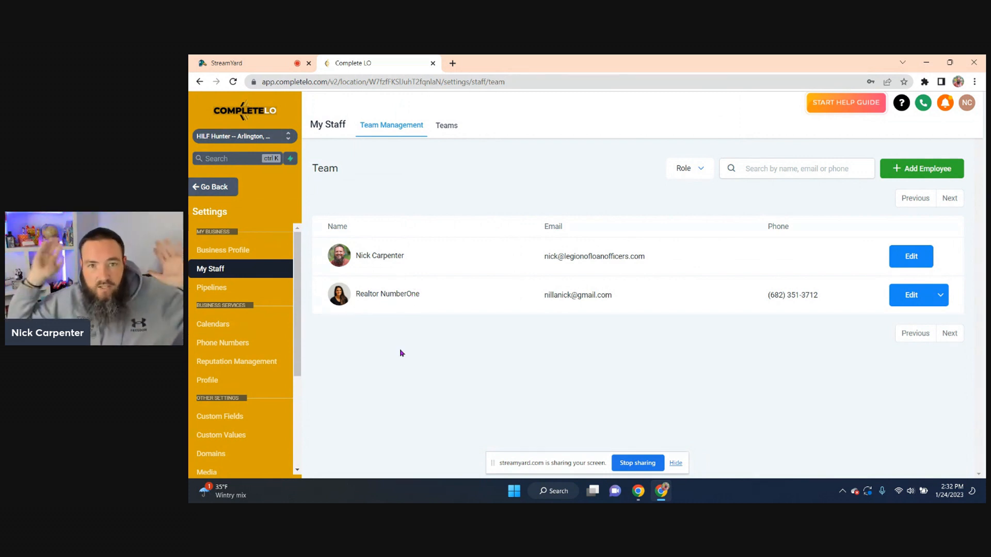
left_click(940, 295)
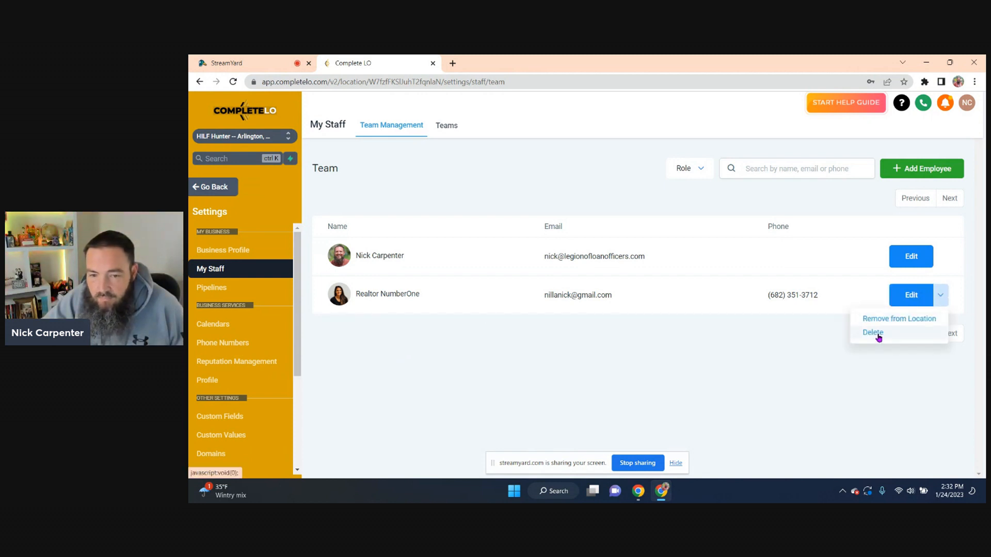
left_click(345, 353)
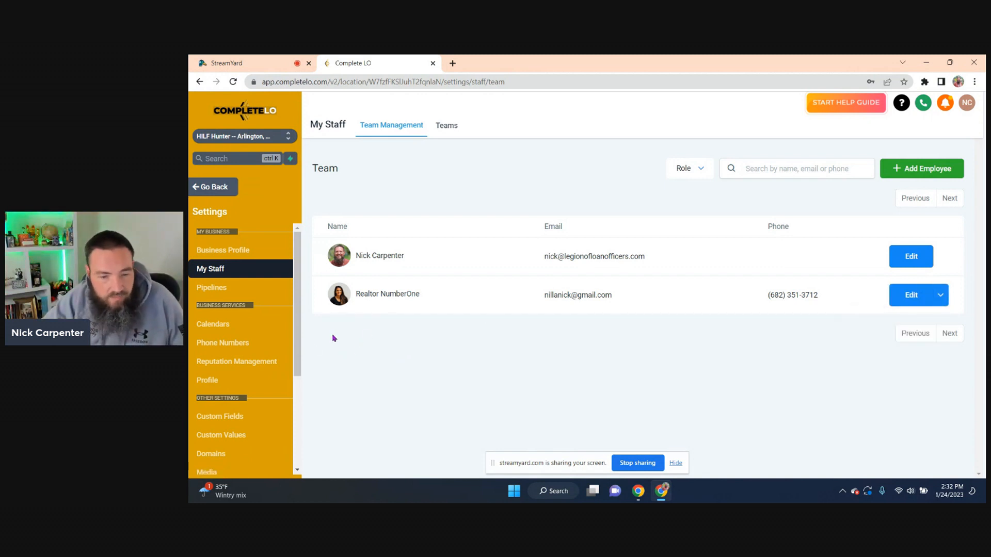
left_click(213, 187)
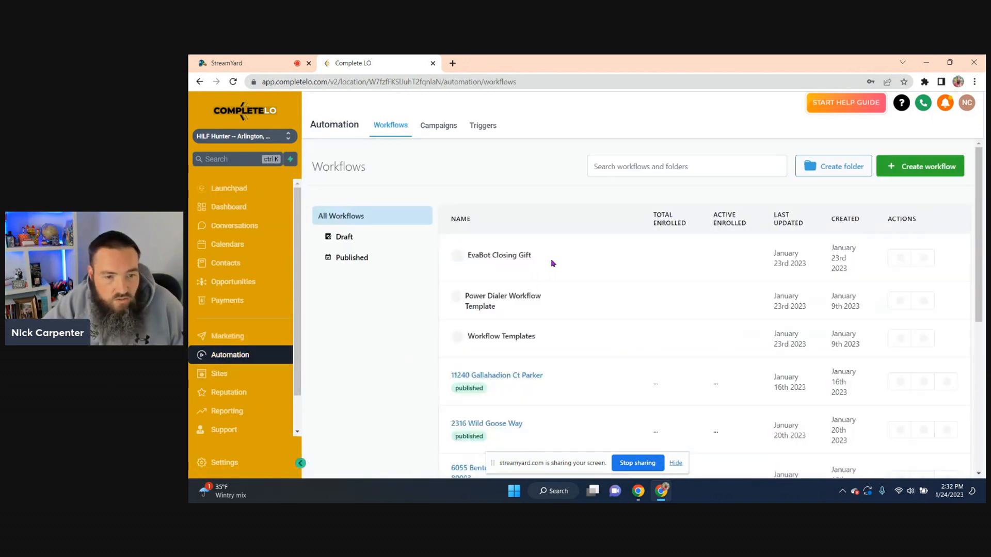
scroll(418, 310, "down", 5)
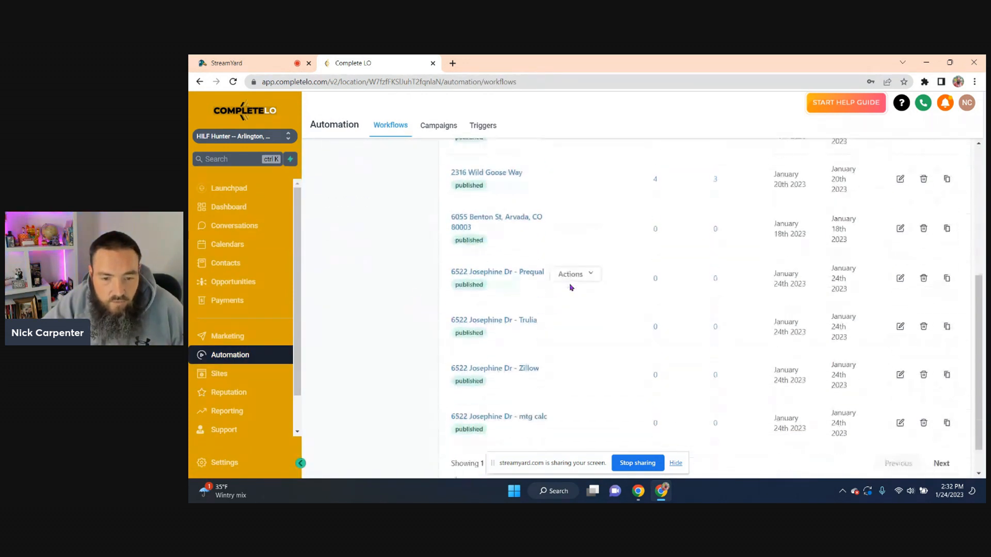
left_click(534, 266)
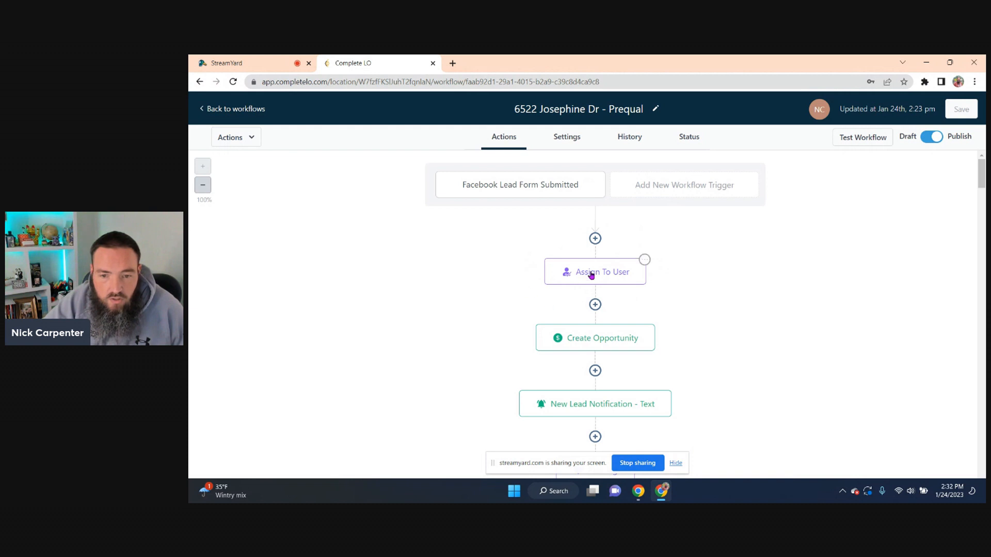
left_click(546, 277)
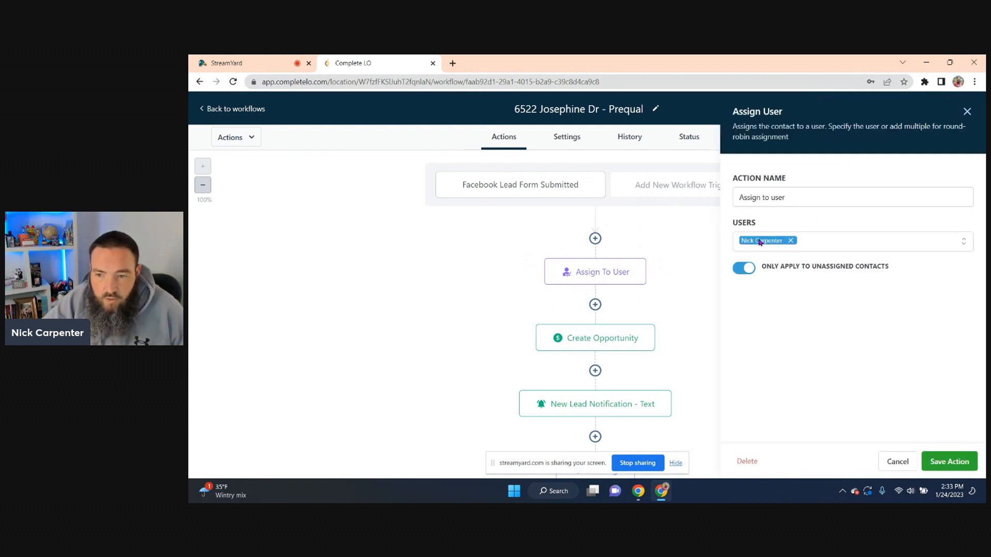
Add the new staff member to the assigned users and open the Split Traffic choices
left_click(826, 243)
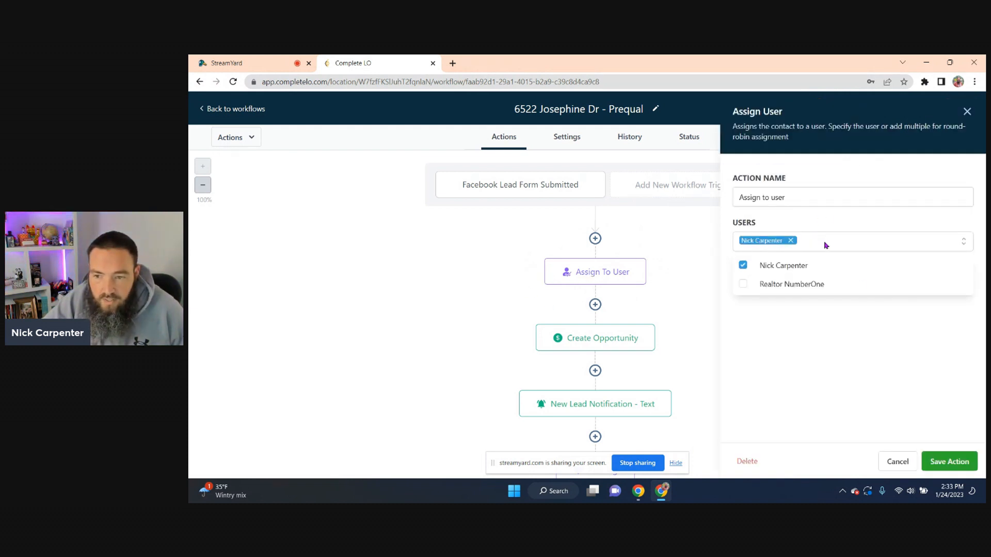
left_click(744, 284)
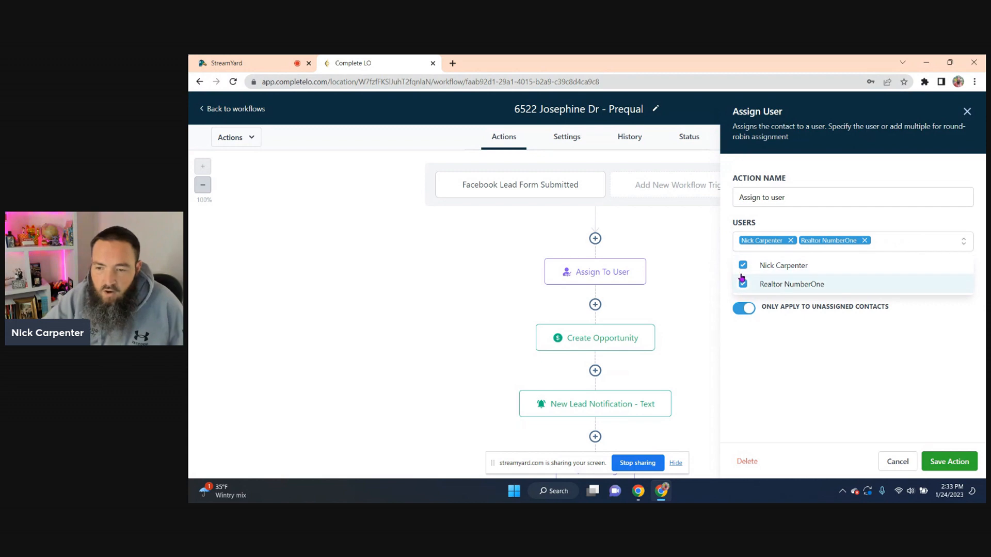
left_click(754, 299)
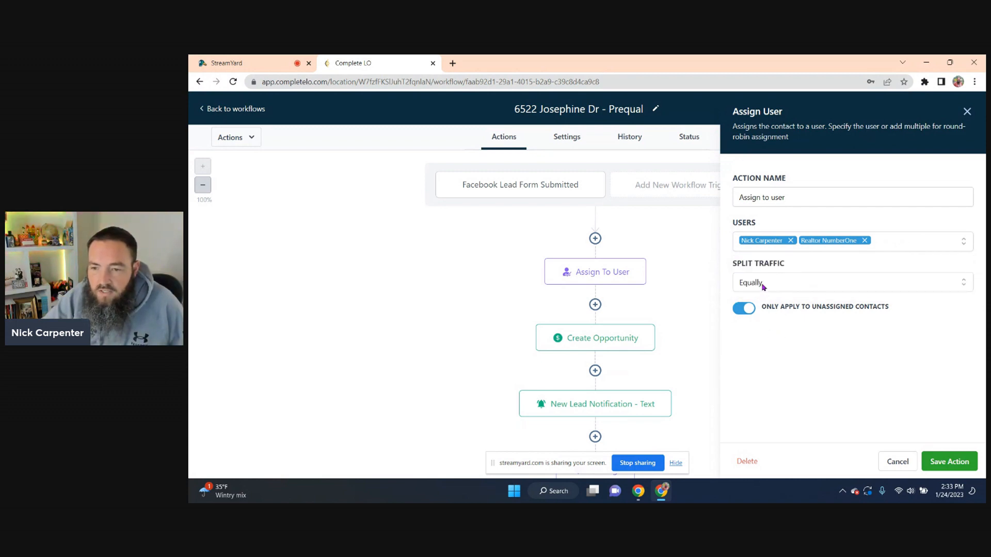
triple_click(766, 265)
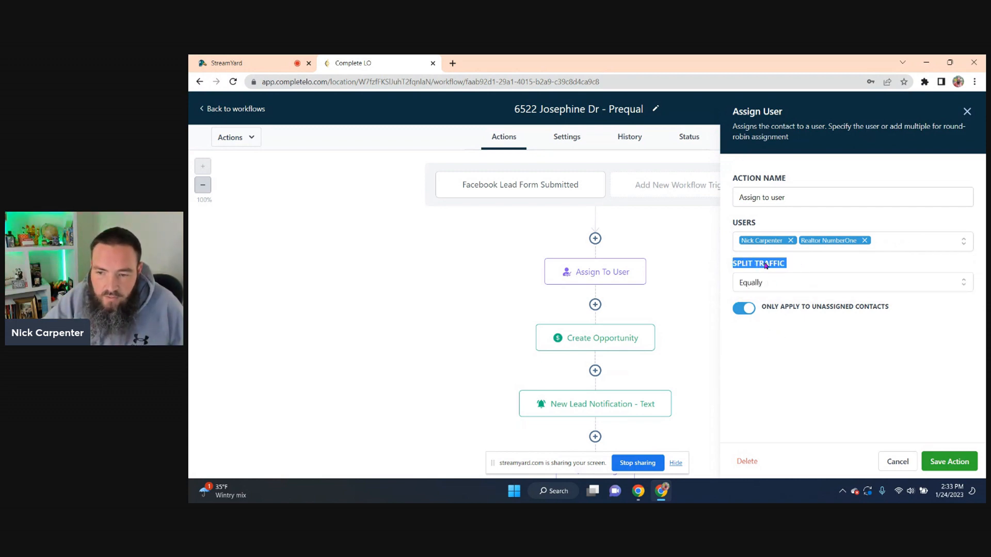
left_click(791, 265)
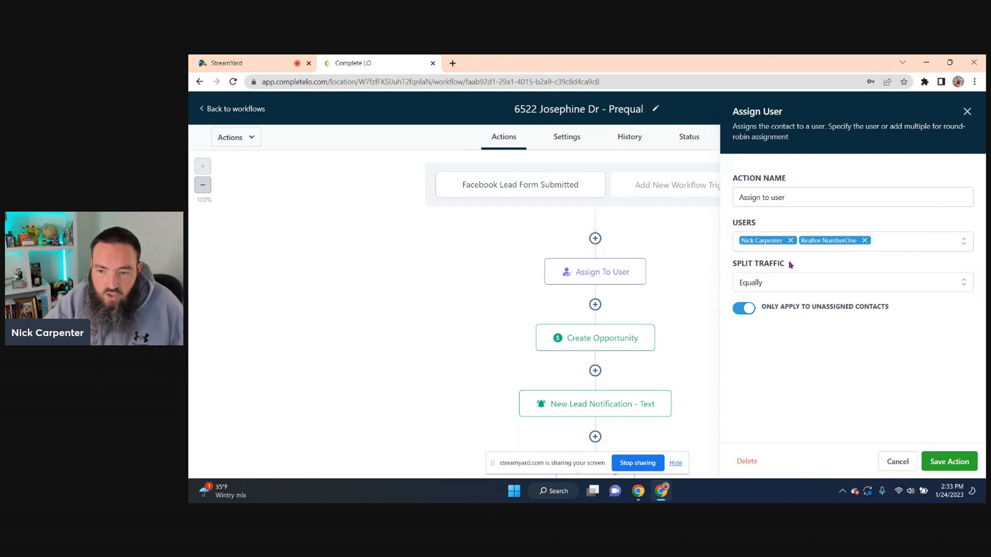
left_click(757, 287)
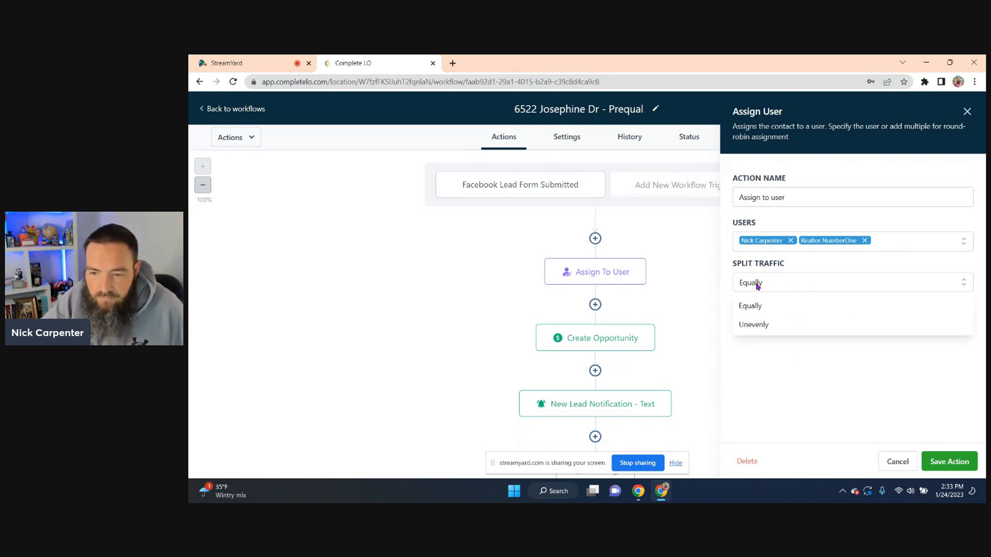
left_click(754, 325)
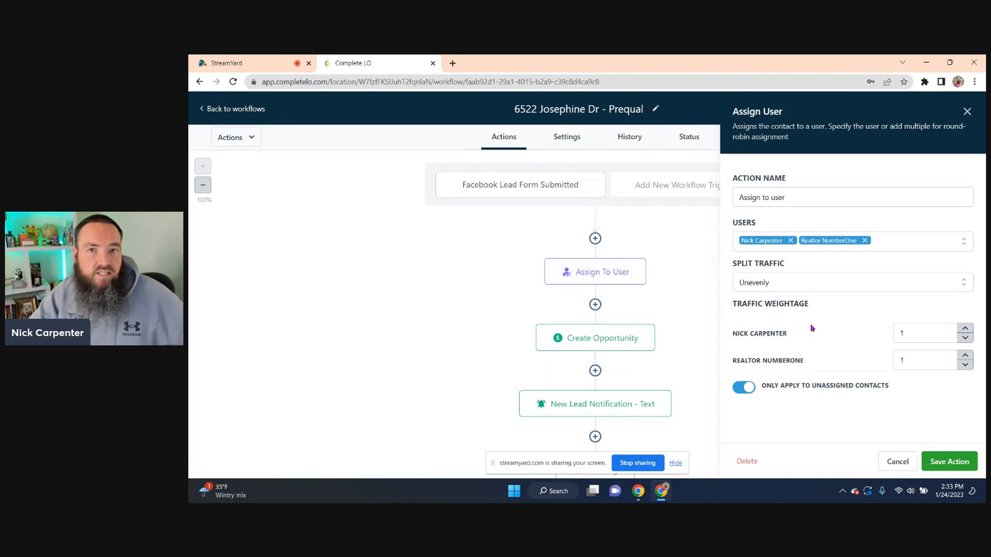
left_click(965, 328)
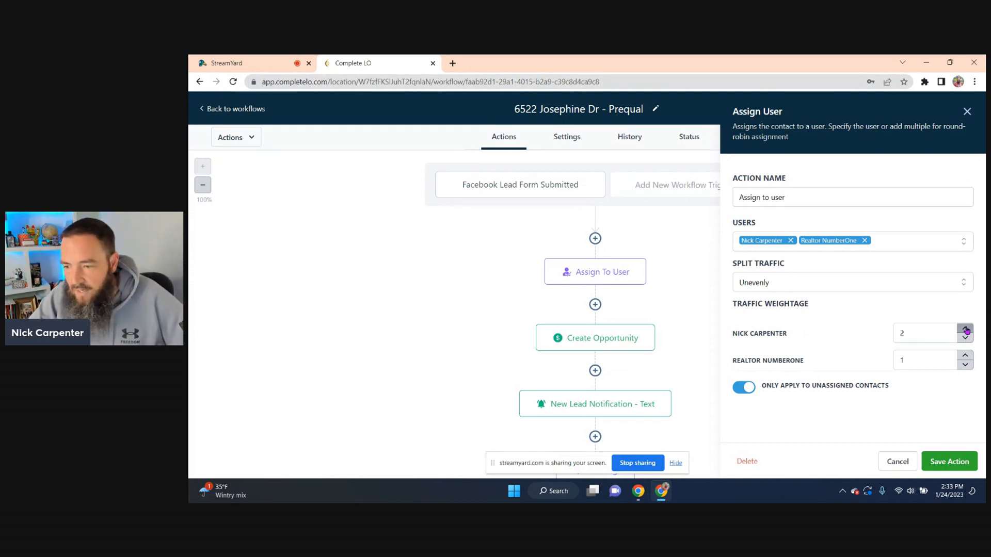
left_click(965, 328)
left_click(964, 328)
left_click(965, 328)
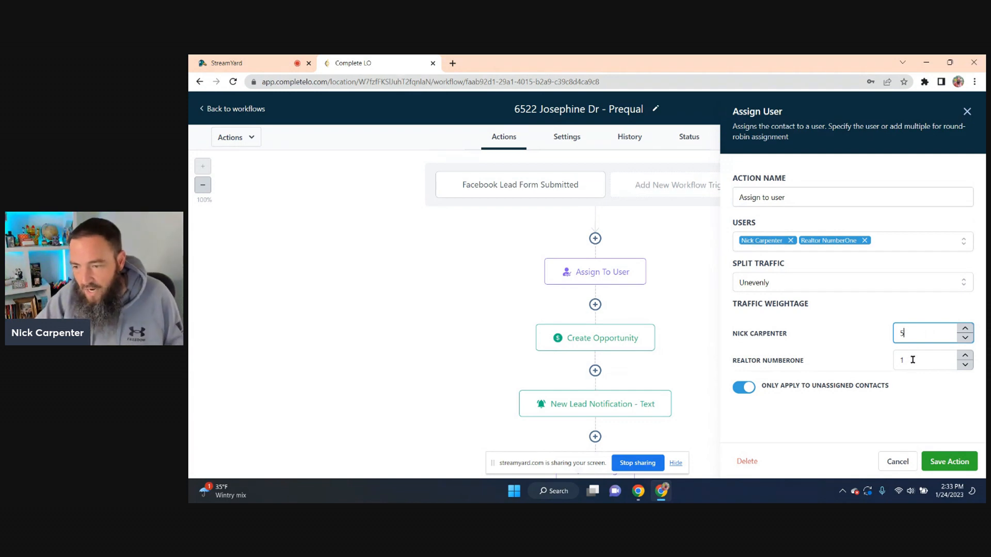
left_click(965, 337)
left_click(965, 337)
left_click(965, 337)
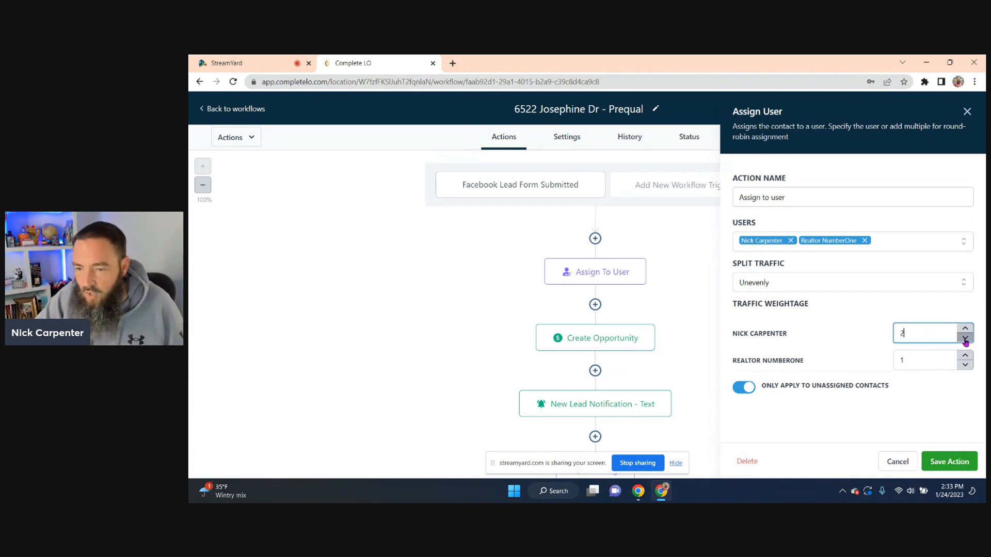
left_click(964, 337)
left_click(965, 330)
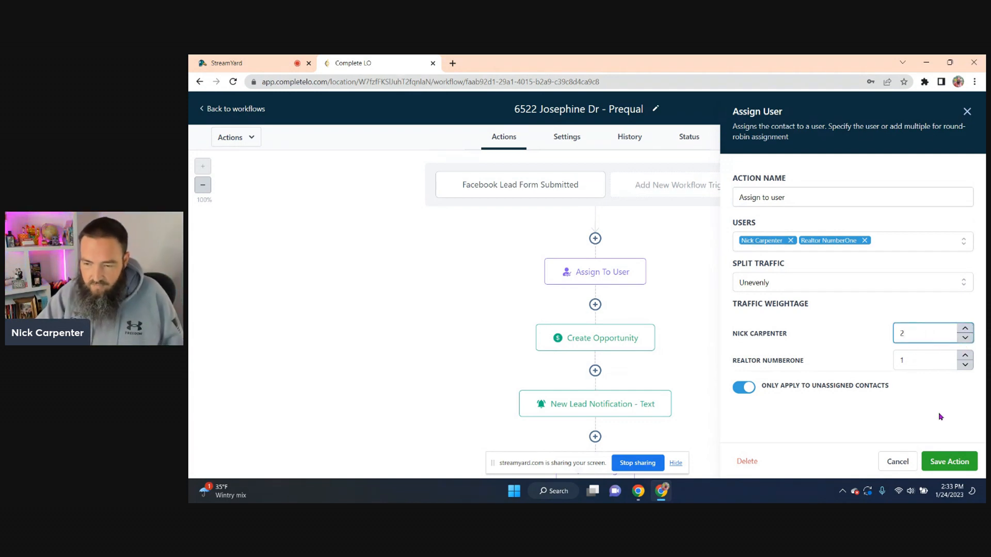
left_click(762, 281)
left_click(763, 305)
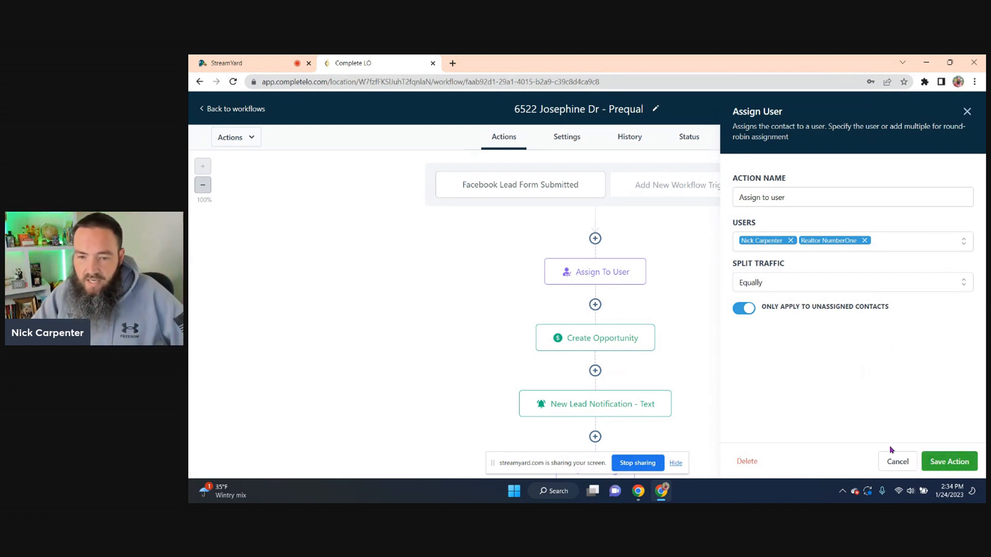
Save the Assign User action and the workflow, then go to the Dashboard
left_click(949, 462)
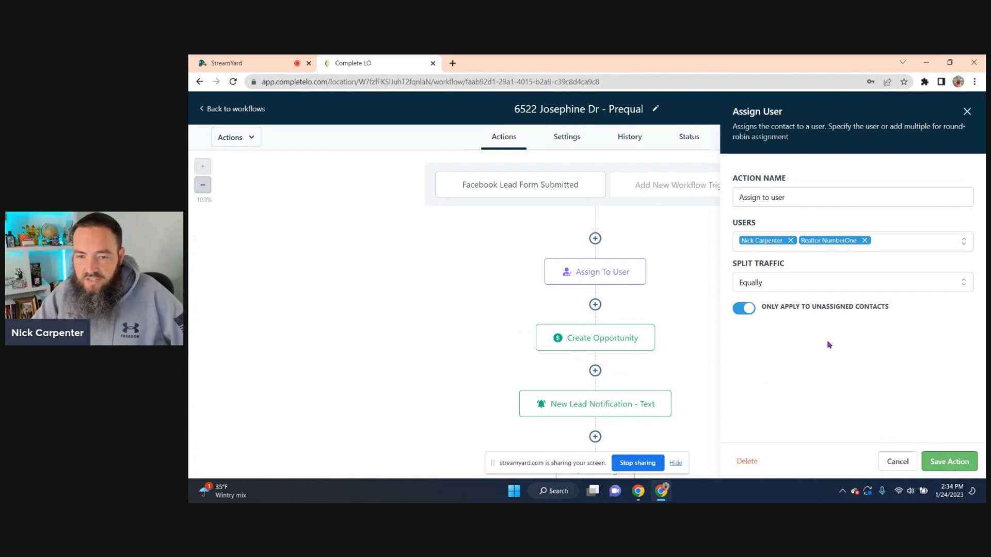
left_click(964, 109)
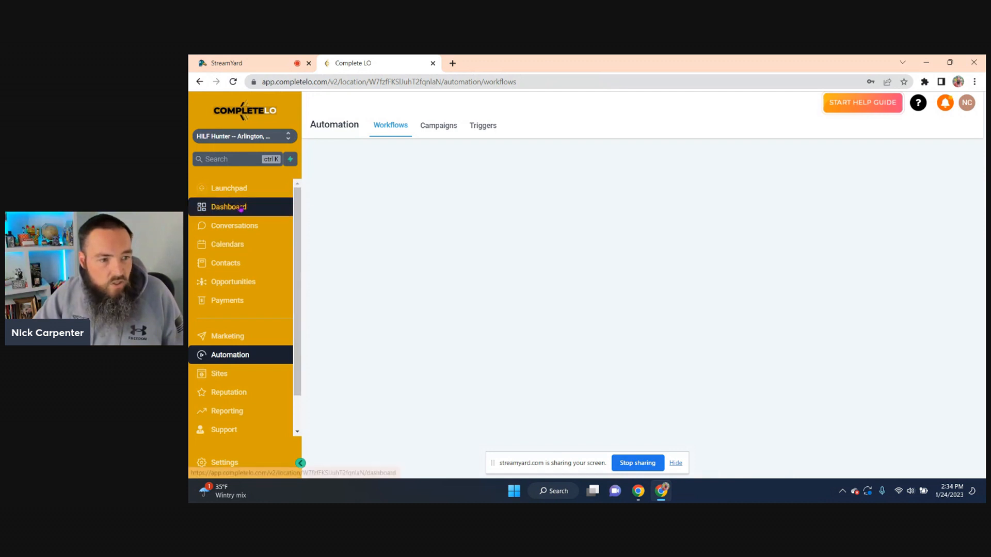
left_click(242, 211)
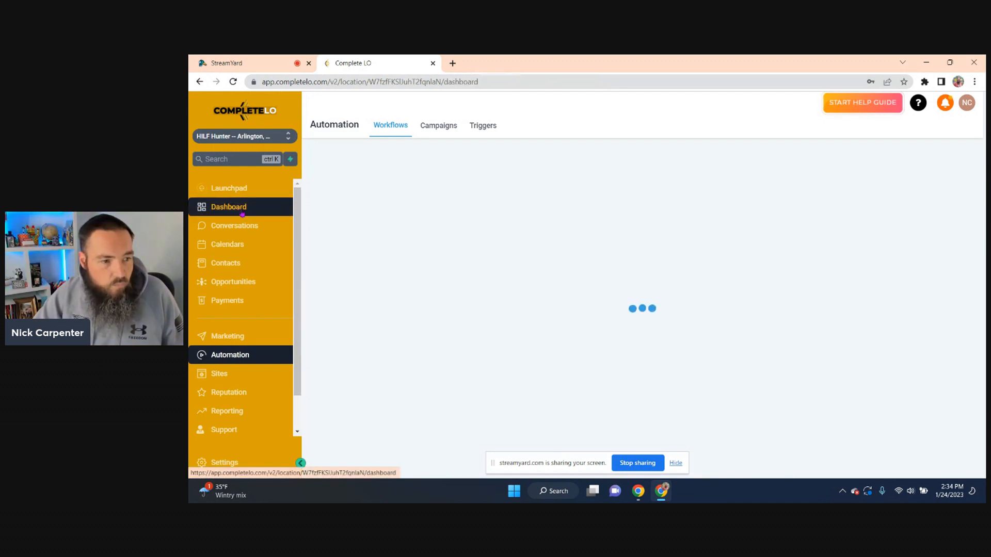